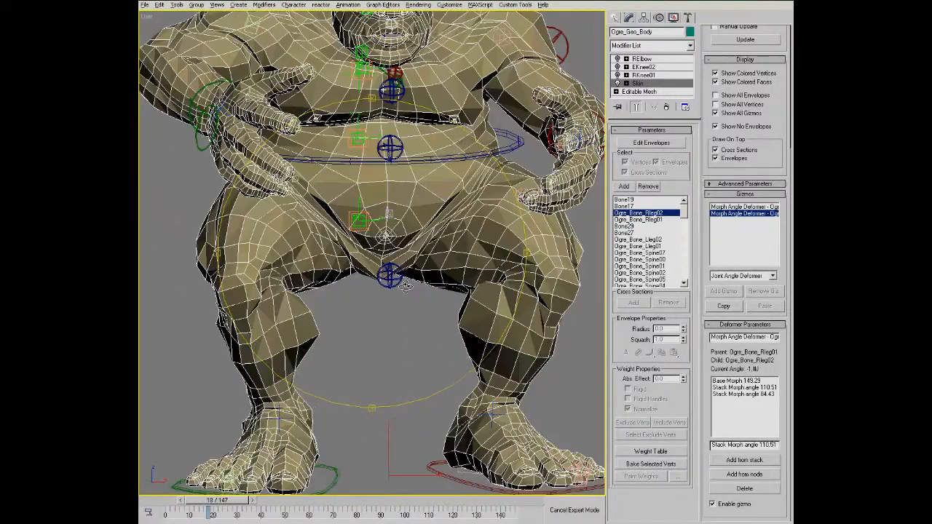
# - Examine the crouching ogre's body and leg deformation from several angles, stepping through the animation frames
pyautogui.scroll(-2, 406, 286)
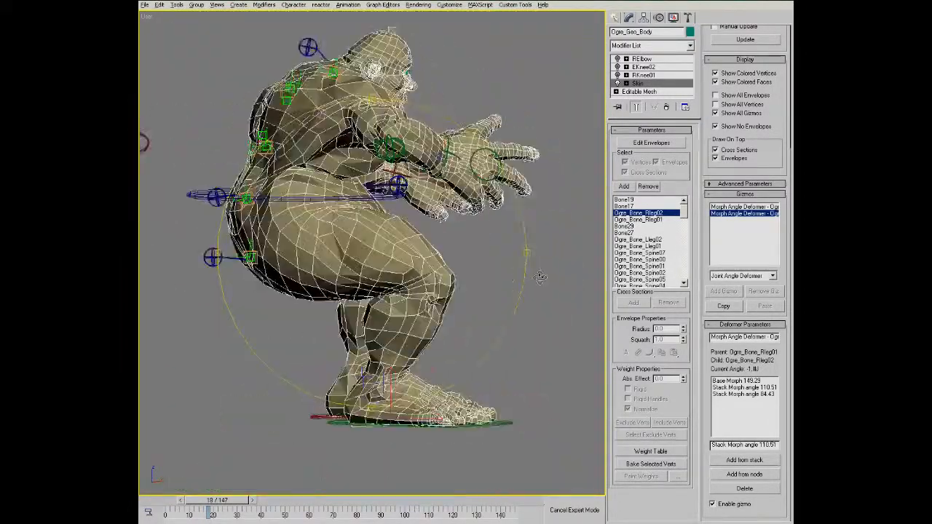
pyautogui.scroll(2, 580, 275)
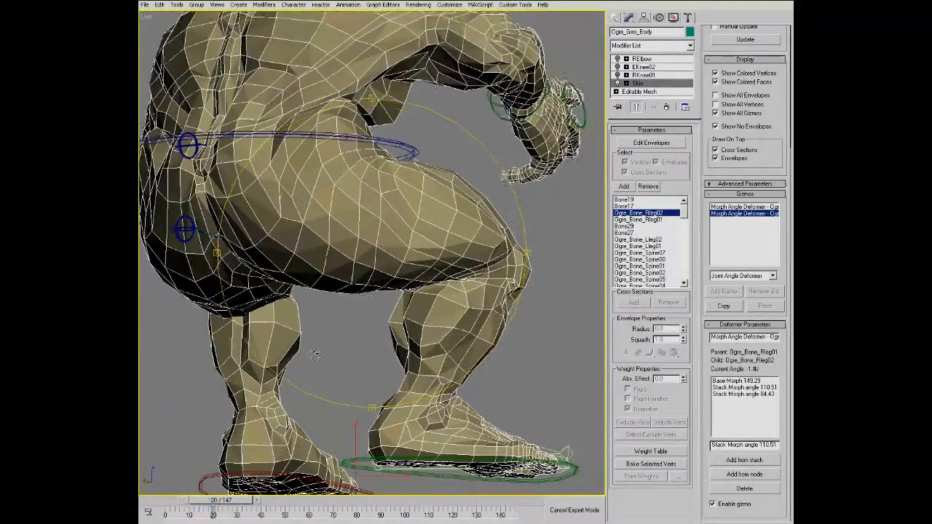
pyautogui.press('.')
pyautogui.press('.')
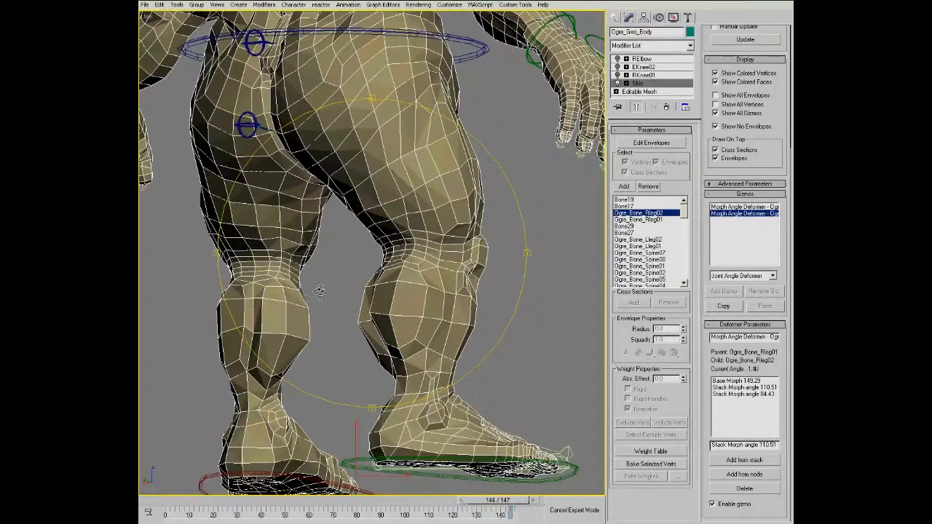
pyautogui.press('.')
pyautogui.press('.')
pyautogui.press('.')
pyautogui.press('.')
pyautogui.press('.')
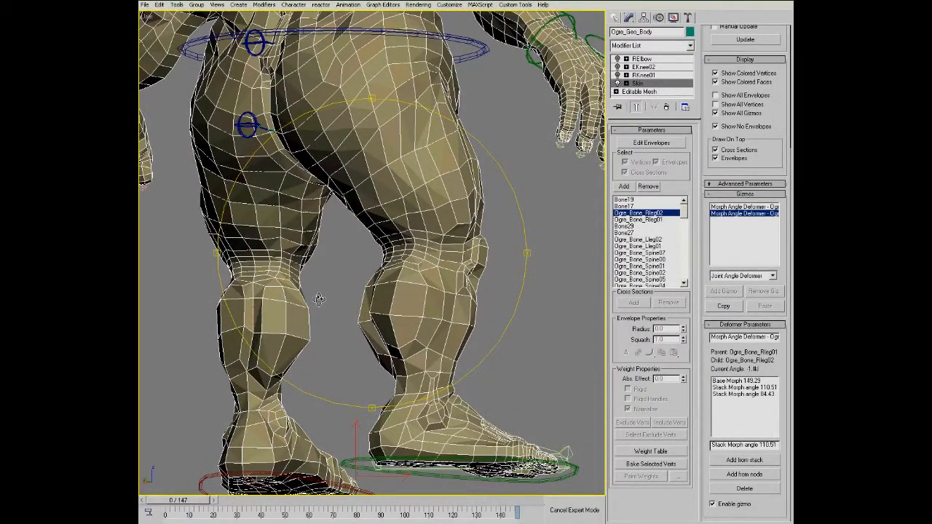
# - Advance the animation from frame 0 to frame 21 to examine how the legs and hips deform into the crouch
pyautogui.press('.')
pyautogui.press('.')
pyautogui.press('.')
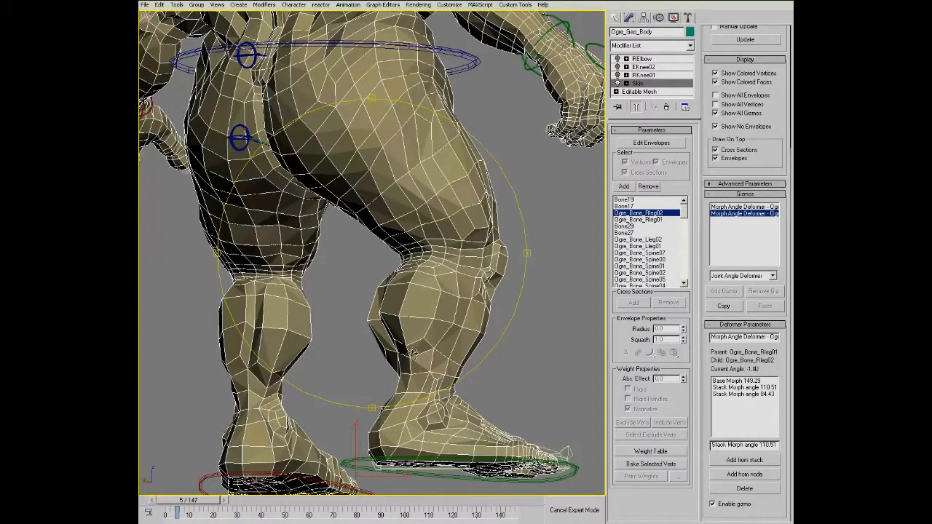
pyautogui.press('.')
pyautogui.press('.')
pyautogui.press('.')
pyautogui.press('.')
pyautogui.press('.')
pyautogui.press('.')
pyautogui.press('.')
pyautogui.press('.')
pyautogui.press('.')
pyautogui.press('.')
pyautogui.press('.')
pyautogui.press('.')
pyautogui.press('.')
pyautogui.press('.')
pyautogui.press('.')
pyautogui.press('.')
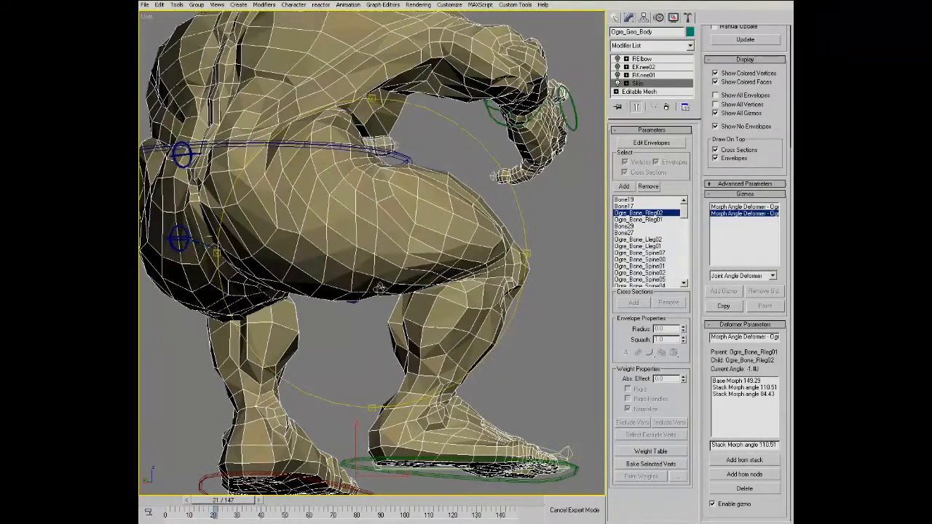
# - Examine the thighs, hips and belly of the crouched ogre at frame 21 from the side and front
pyautogui.moveTo(378, 287); pyautogui.dragTo(341, 285)
pyautogui.scroll(-3, 364, 285)
pyautogui.moveTo(437, 284); pyautogui.dragTo(368, 252)
pyautogui.scroll(4, 356, 240)
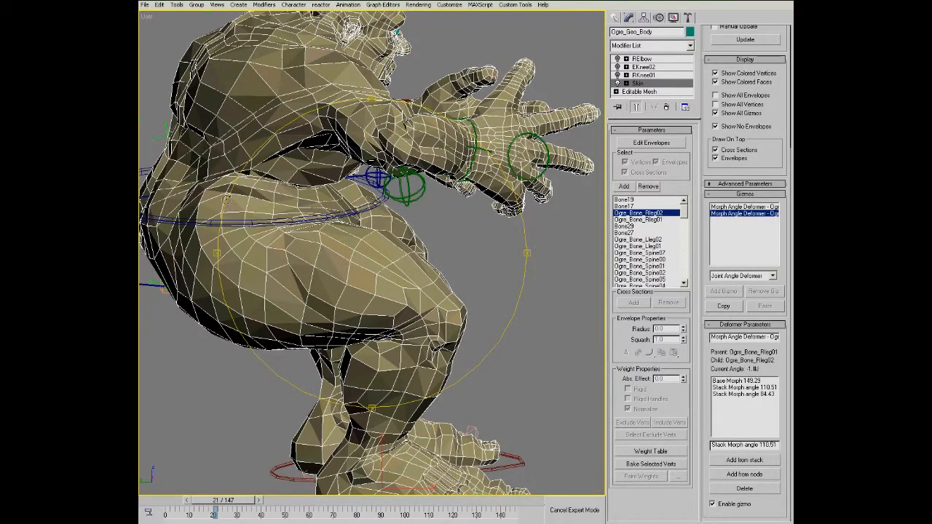
pyautogui.moveTo(368, 276); pyautogui.dragTo(284, 269)
pyautogui.moveTo(364, 280); pyautogui.dragTo(445, 273)
pyautogui.keyDown('alt'); pyautogui.moveTo(364, 230); pyautogui.dragTo(394, 236, button='middle'); pyautogui.keyUp('alt')
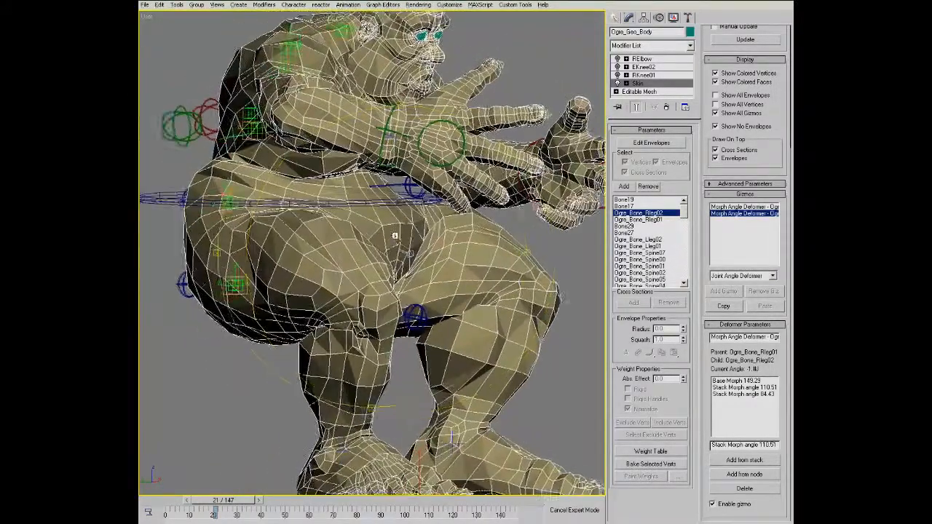
pyautogui.scroll(-3, 395, 236)
pyautogui.keyDown('alt'); pyautogui.moveTo(466, 239); pyautogui.dragTo(399, 246, button='middle'); pyautogui.keyUp('alt')
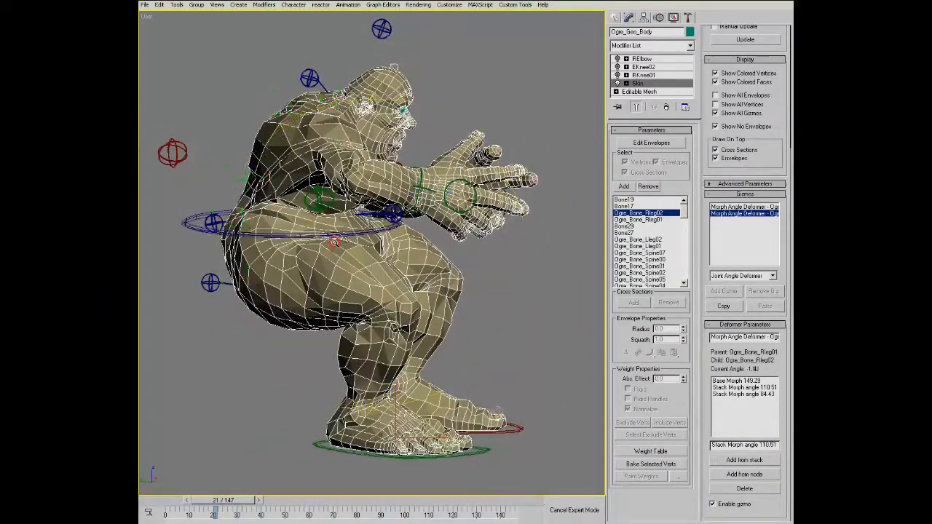
pyautogui.scroll(1, 334, 242)
pyautogui.moveTo(375, 293); pyautogui.dragTo(330, 284)
pyautogui.keyDown('alt'); pyautogui.moveTo(326, 284); pyautogui.dragTo(403, 288, button='middle'); pyautogui.keyUp('alt')
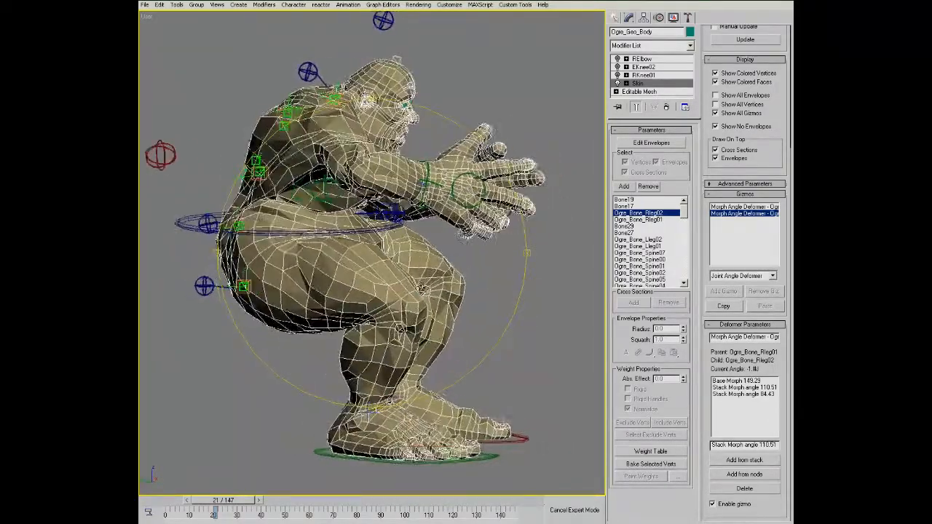
pyautogui.moveTo(400, 285); pyautogui.dragTo(366, 342)
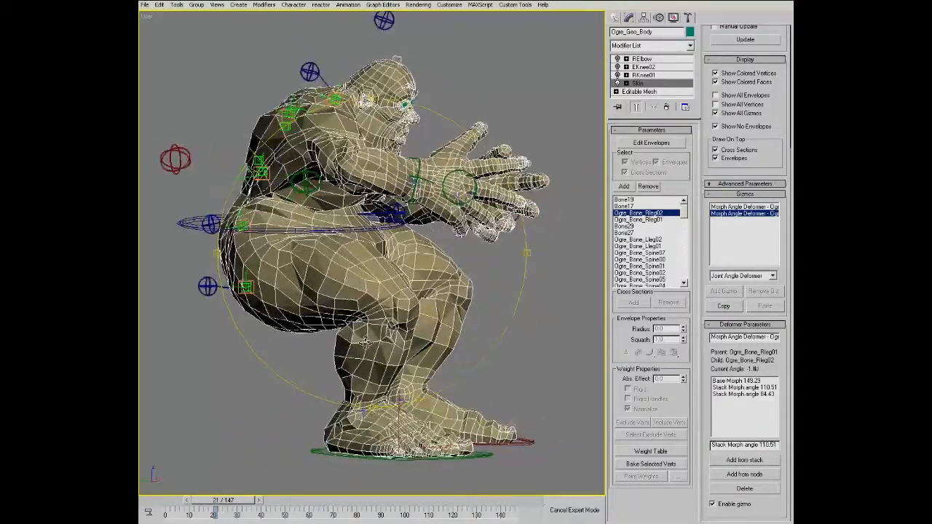
# - Return to frame 0, show the rig in wireframe and select the end bone Bone22 in front of the belly
pyautogui.moveTo(182, 500); pyautogui.dragTo(148, 501)
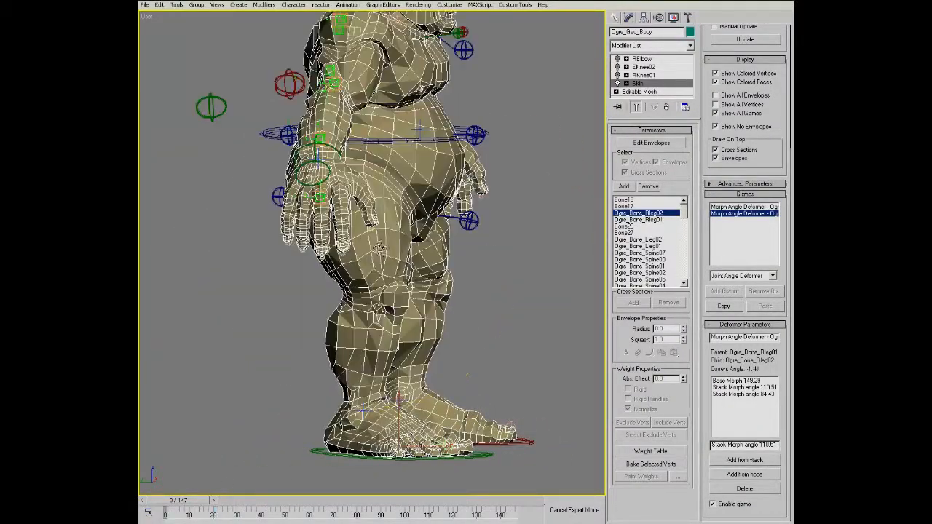
pyautogui.moveTo(470, 183); pyautogui.dragTo(449, 269, button='middle')
pyautogui.moveTo(449, 270); pyautogui.dragTo(437, 247)
pyautogui.rightClick(418, 267)
pyautogui.scroll(5, 417, 268)
pyautogui.hotkey('ctrl', 'r')
pyautogui.scroll(-5, 405, 247)
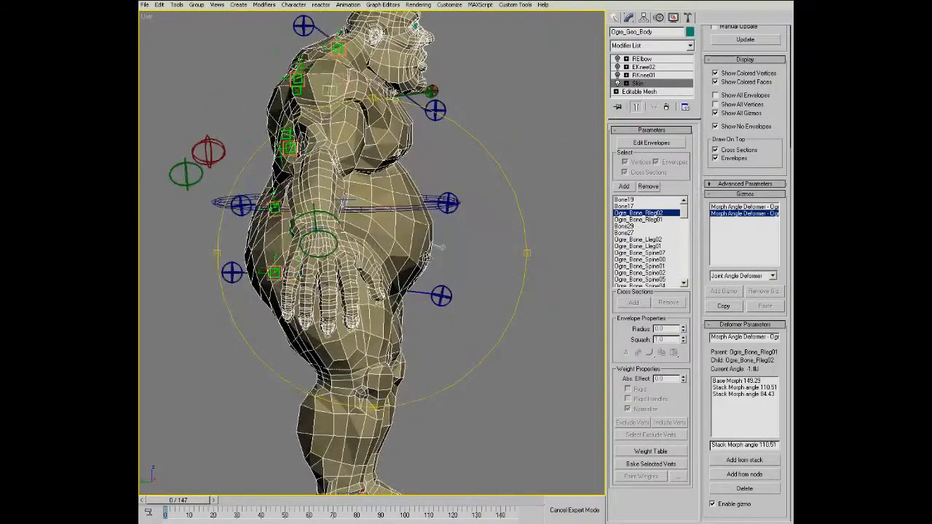
pyautogui.scroll(3, 436, 248)
pyautogui.click(444, 253)
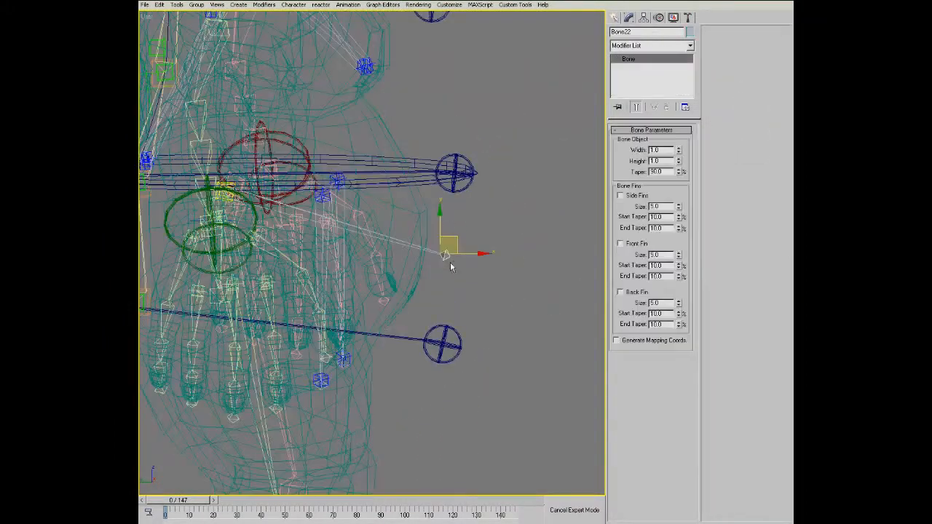
# - Select the belly bone Bone21 and its point helper Bone21_group inside the pelvis area
pyautogui.moveTo(418, 286); pyautogui.dragTo(368, 268)
pyautogui.moveTo(374, 235); pyautogui.dragTo(307, 209, button='middle')
pyautogui.keyDown('ctrl'); pyautogui.keyDown('alt'); pyautogui.moveTo(256, 169); pyautogui.dragTo(258, 133, button='middle'); pyautogui.keyUp('alt'); pyautogui.keyUp('ctrl')
pyautogui.moveTo(313, 174); pyautogui.dragTo(366, 220, button='middle')
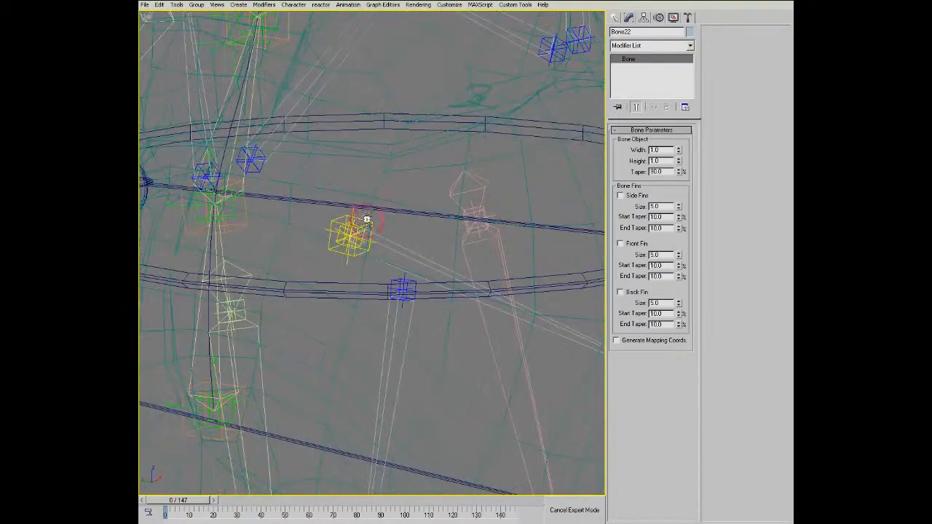
pyautogui.scroll(-2, 367, 222)
pyautogui.scroll(3, 364, 232)
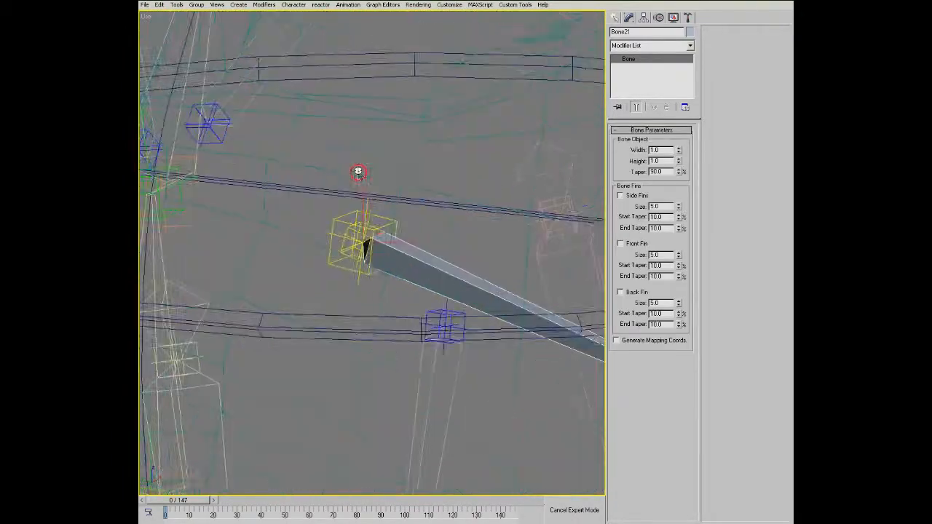
pyautogui.click(346, 227)
pyautogui.keyDown('alt'); pyautogui.moveTo(346, 227); pyautogui.dragTo(374, 250, button='middle'); pyautogui.keyUp('alt')
pyautogui.scroll(-3, 334, 211)
pyautogui.scroll(3, 347, 217)
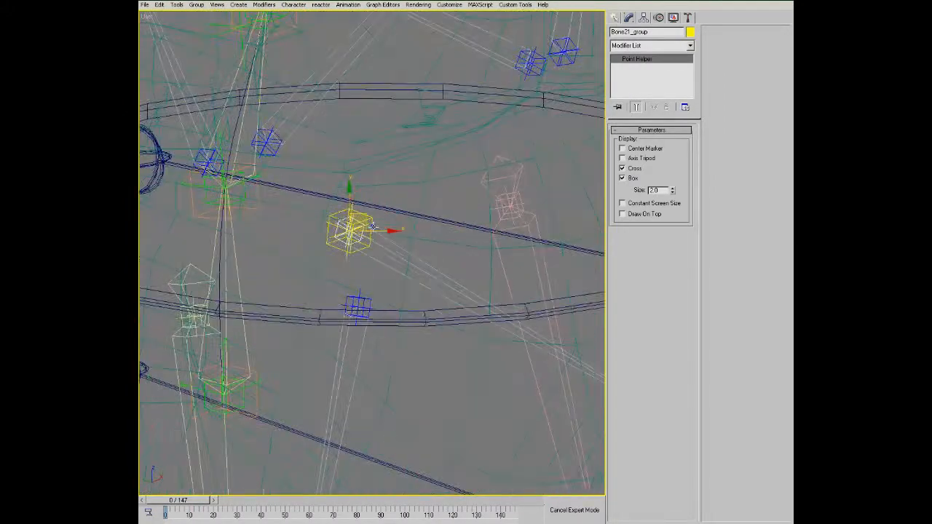
# - Activate rotation for the Bone21_group point helper and try rotating it
pyautogui.rightClick(368, 222)
pyautogui.click(381, 248)
pyautogui.keyDown('alt'); pyautogui.rightClick(396, 263); pyautogui.keyUp('alt')
pyautogui.click(414, 323)
pyautogui.moveTo(371, 238); pyautogui.dragTo(339, 233)
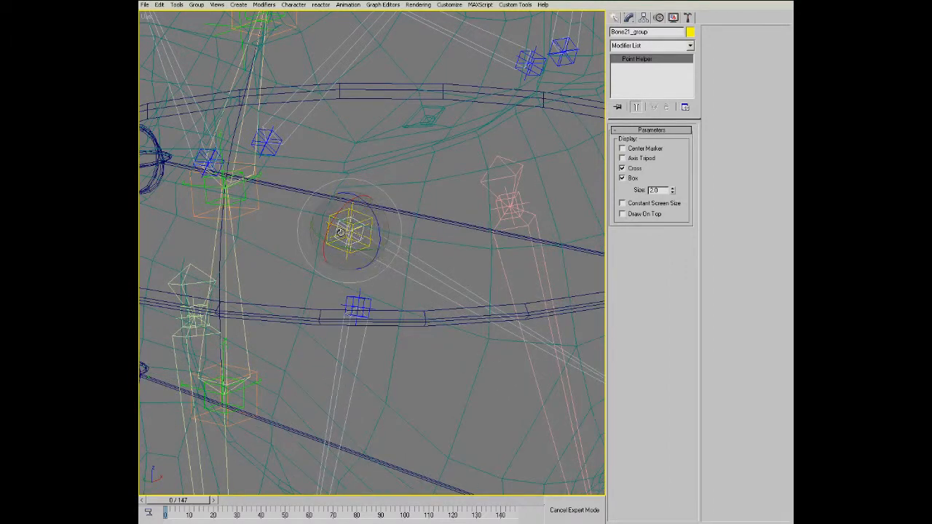
# - Select the outer point helper Bone21_group_group and inspect the targets of its orientation constraint
pyautogui.scroll(1, 343, 228)
pyautogui.click(359, 252)
pyautogui.moveTo(360, 252); pyautogui.dragTo(397, 230, button='middle')
pyautogui.keyDown('alt'); pyautogui.moveTo(397, 230); pyautogui.dragTo(371, 236, button='middle'); pyautogui.keyUp('alt')
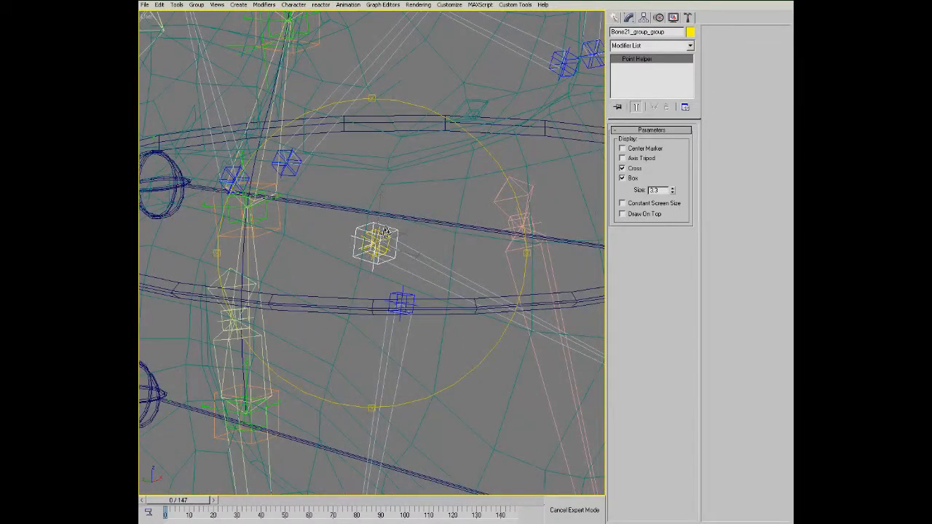
pyautogui.click(659, 19)
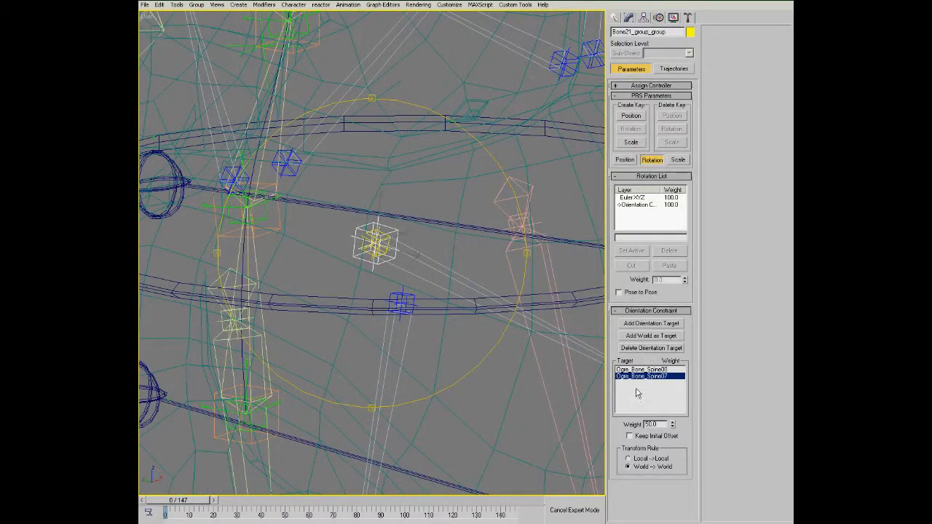
pyautogui.keyDown('alt'); pyautogui.moveTo(267, 247); pyautogui.dragTo(313, 204, button='middle'); pyautogui.keyUp('alt')
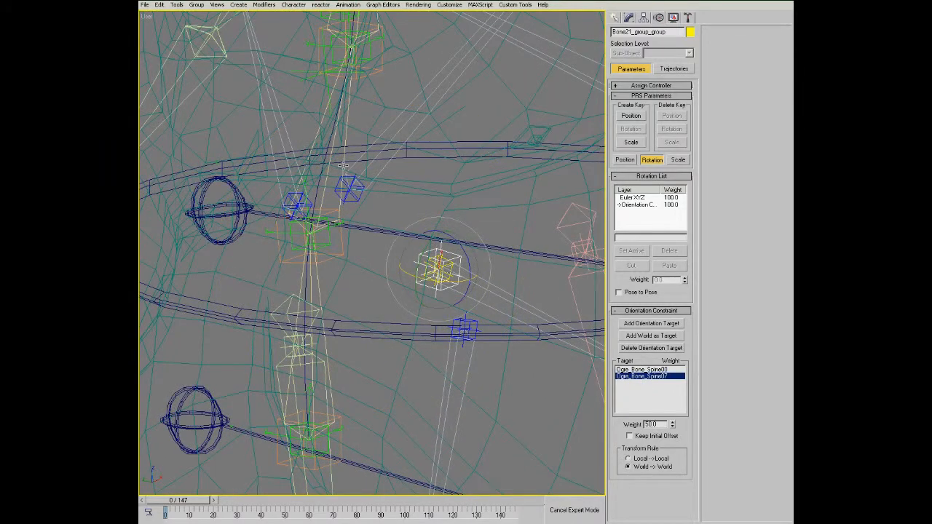
# - Select the two lowest spine bones and play the animation to frame 20 to examine how the belly helper follows them
pyautogui.click(345, 168)
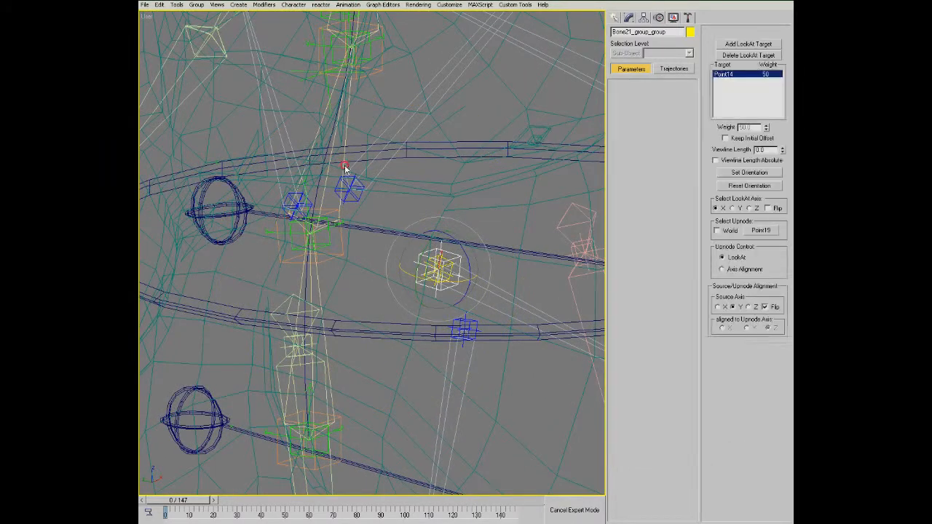
pyautogui.keyDown('ctrl'); pyautogui.click(327, 347); pyautogui.keyUp('ctrl')
pyautogui.moveTo(327, 347); pyautogui.dragTo(326, 187, button='middle')
pyautogui.scroll(-5, 388, 206)
pyautogui.keyDown('alt'); pyautogui.moveTo(335, 218); pyautogui.dragTo(315, 228, button='middle'); pyautogui.keyUp('alt')
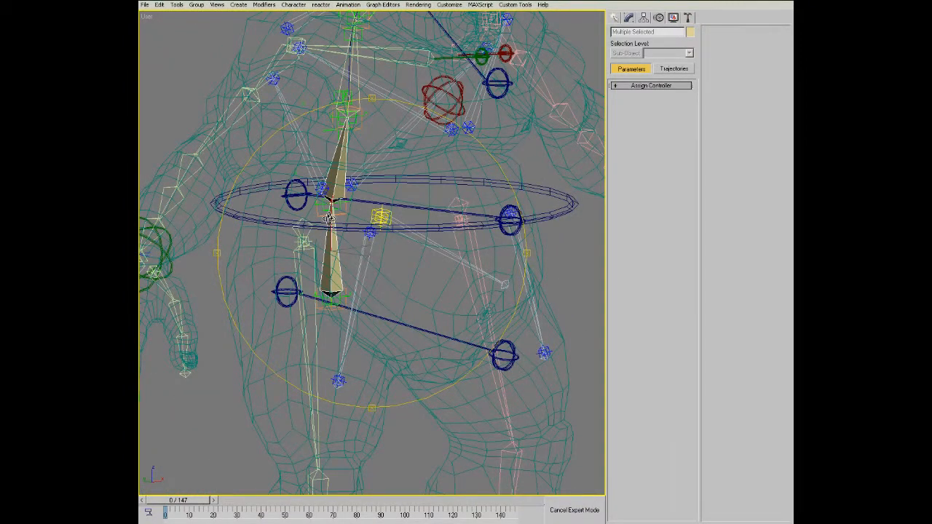
pyautogui.keyDown('alt'); pyautogui.moveTo(363, 230); pyautogui.dragTo(350, 194, button='middle'); pyautogui.keyUp('alt')
pyautogui.scroll(3, 351, 192)
pyautogui.keyDown('alt'); pyautogui.moveTo(374, 228); pyautogui.dragTo(370, 248, button='middle'); pyautogui.keyUp('alt')
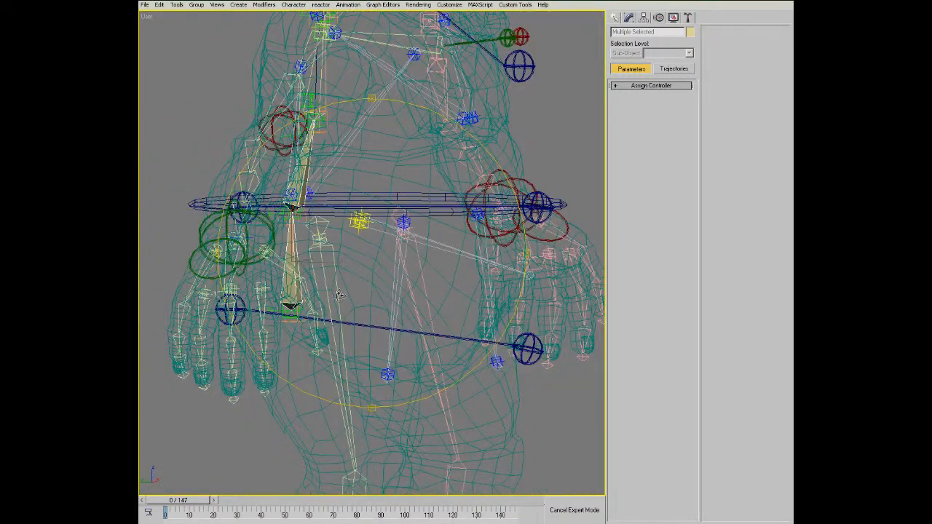
pyautogui.keyDown('alt'); pyautogui.moveTo(339, 295); pyautogui.dragTo(242, 430, button='middle'); pyautogui.keyUp('alt')
pyautogui.press('/')
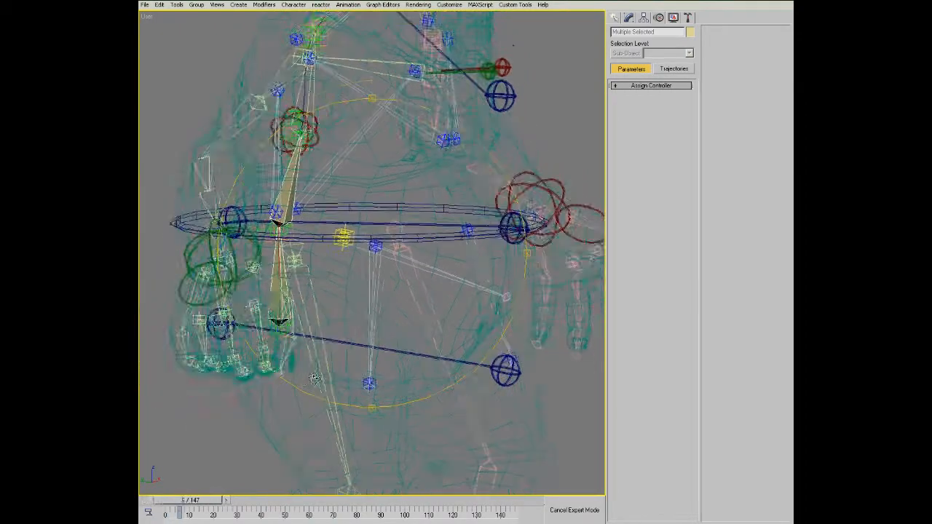
pyautogui.press('/')
pyautogui.moveTo(308, 341); pyautogui.dragTo(208, 328, button='middle')
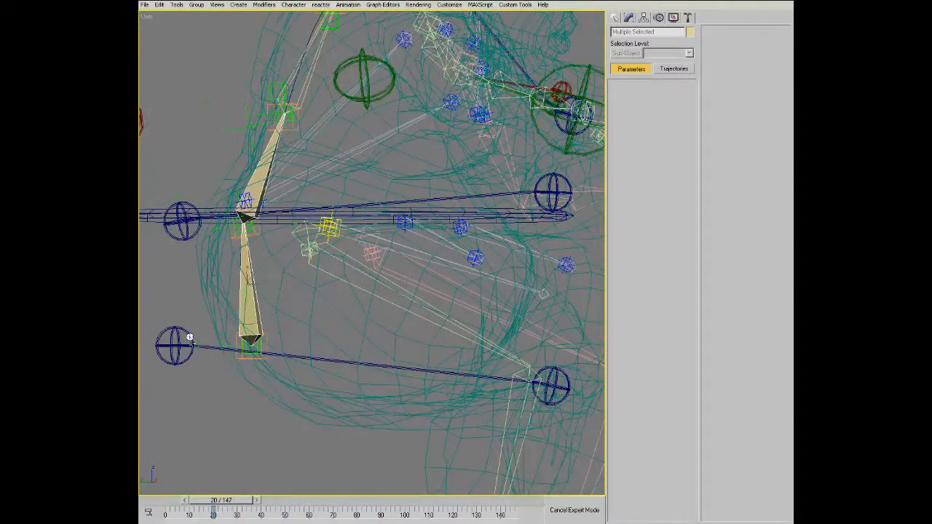
# - Try moving the pelvis controller CNT03 at frame 20 and examine the belly bone setup around it
pyautogui.click(187, 337)
pyautogui.rightClick(261, 338)
pyautogui.click(277, 352)
pyautogui.moveTo(238, 330)
pyautogui.mouseDown()
pyautogui.moveTo(269, 321)
pyautogui.moveTo(207, 349)
pyautogui.moveTo(265, 328)
pyautogui.moveTo(291, 298)
pyautogui.moveTo(237, 340)
pyautogui.mouseUp()
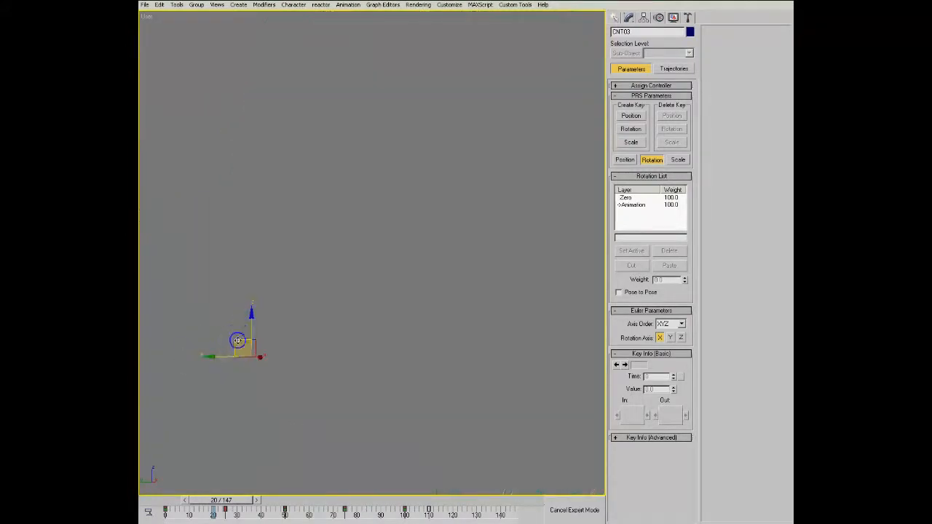
pyautogui.keyDown('alt'); pyautogui.moveTo(354, 266); pyautogui.dragTo(513, 297, button='middle'); pyautogui.keyUp('alt')
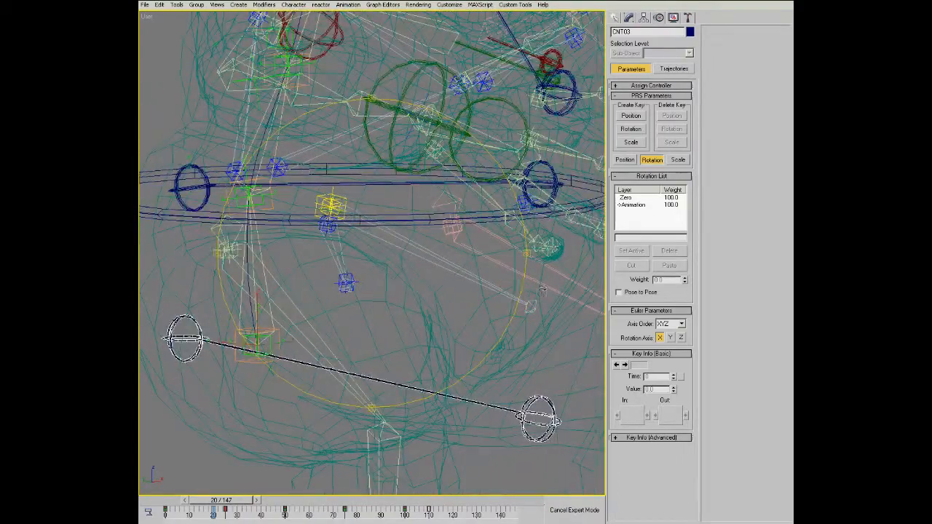
pyautogui.keyDown('alt'); pyautogui.moveTo(432, 373); pyautogui.dragTo(394, 198, button='middle'); pyautogui.keyUp('alt')
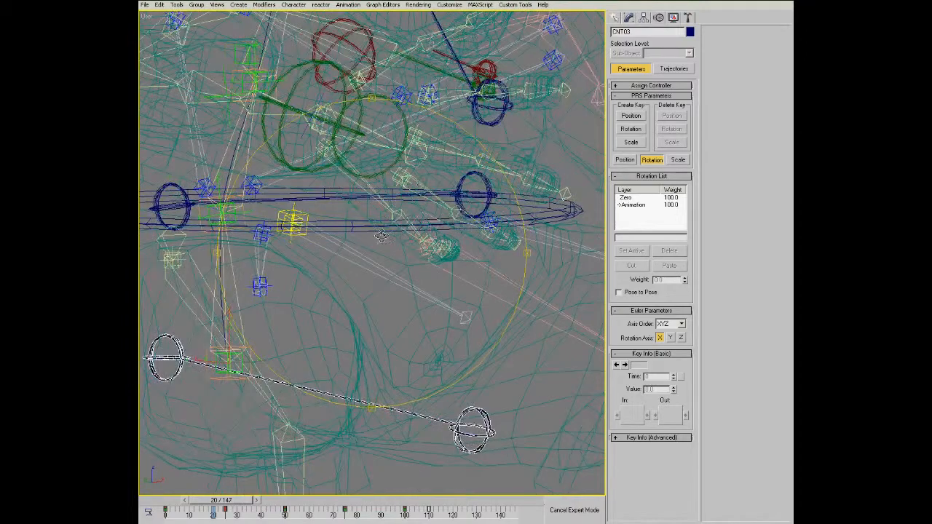
pyautogui.keyDown('alt'); pyautogui.moveTo(379, 234); pyautogui.dragTo(366, 265, button='middle'); pyautogui.keyUp('alt')
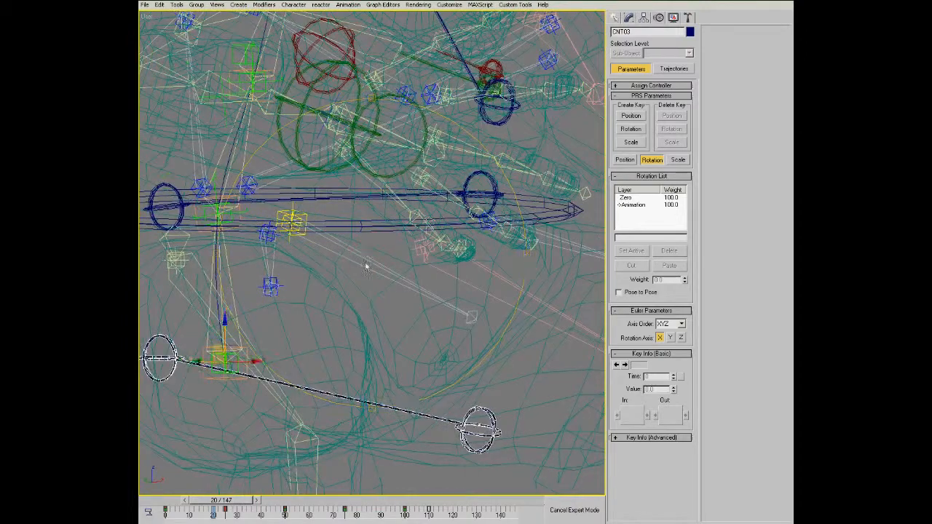
# - Select Ogre_Geo_Body in shaded display and enable envelope editing on its Skin modifier
pyautogui.click(414, 277)
pyautogui.press('F3')
pyautogui.click(628, 18)
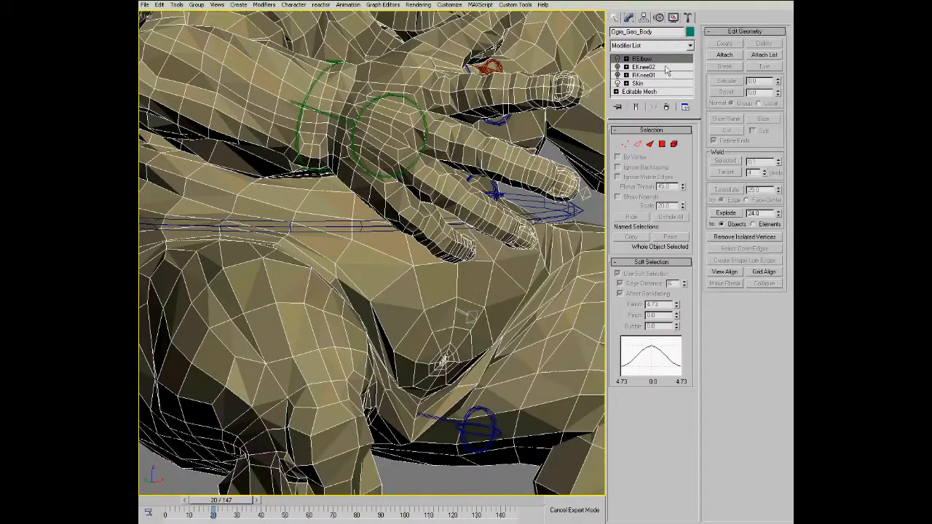
pyautogui.click(637, 84)
pyautogui.click(651, 142)
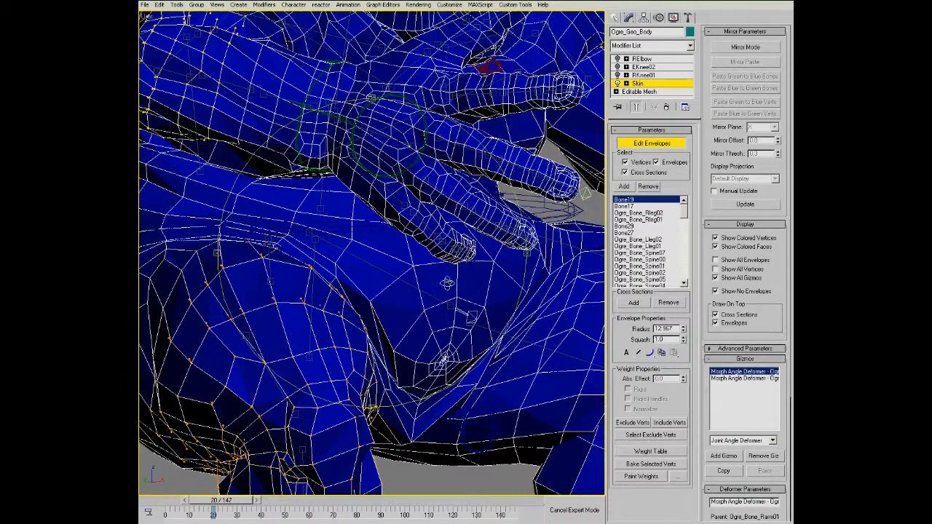
# - Select the Bone21 envelope and return to frame 0 to examine its weights across the belly
pyautogui.click(408, 284)
pyautogui.moveTo(189, 502); pyautogui.dragTo(149, 503)
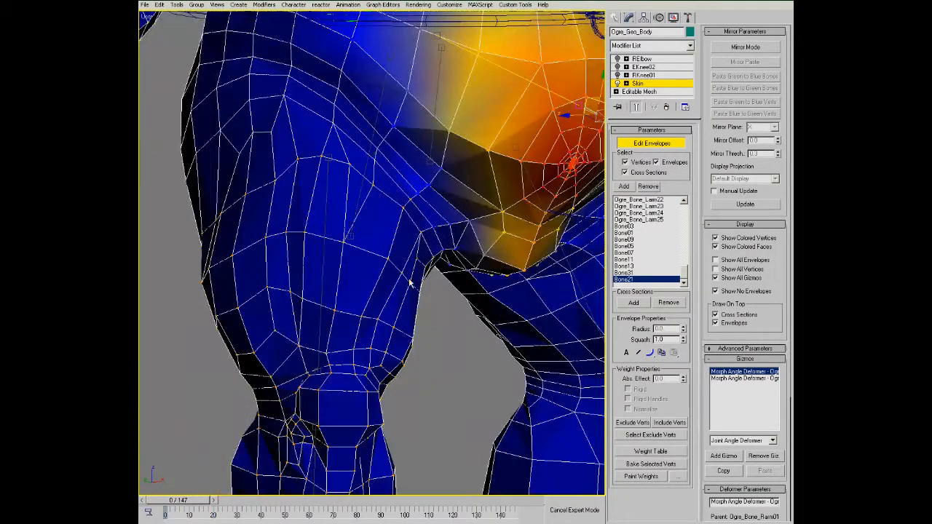
pyautogui.moveTo(454, 242); pyautogui.dragTo(331, 346, button='middle')
pyautogui.scroll(-4, 334, 345)
pyautogui.keyDown('alt'); pyautogui.moveTo(409, 244); pyautogui.dragTo(364, 237, button='middle'); pyautogui.keyUp('alt')
pyautogui.scroll(4, 371, 246)
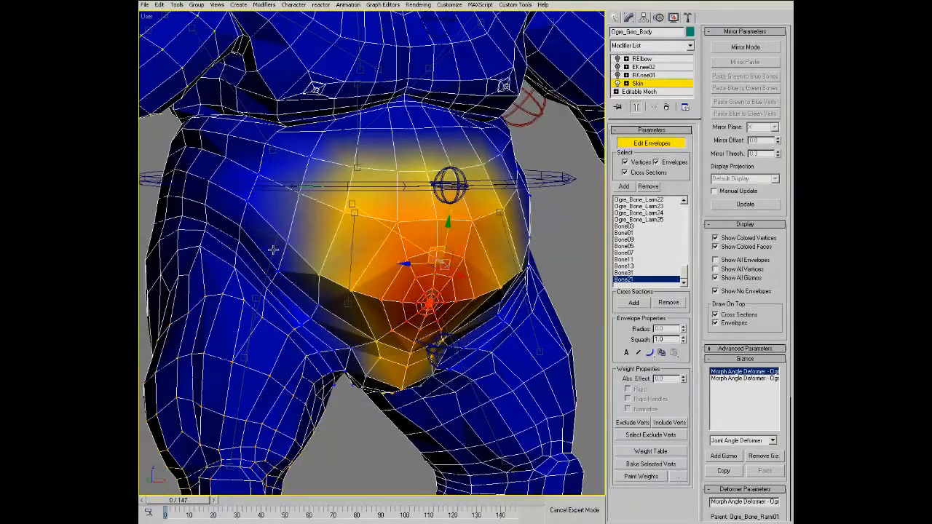
# - Select the Bone13 envelope and examine its weights around the hip and upper thigh
pyautogui.click(273, 250)
pyautogui.keyDown('alt'); pyautogui.moveTo(301, 279); pyautogui.dragTo(279, 219, button='middle'); pyautogui.keyUp('alt')
pyautogui.keyDown('alt'); pyautogui.moveTo(375, 232); pyautogui.dragTo(235, 258, button='middle'); pyautogui.keyUp('alt')
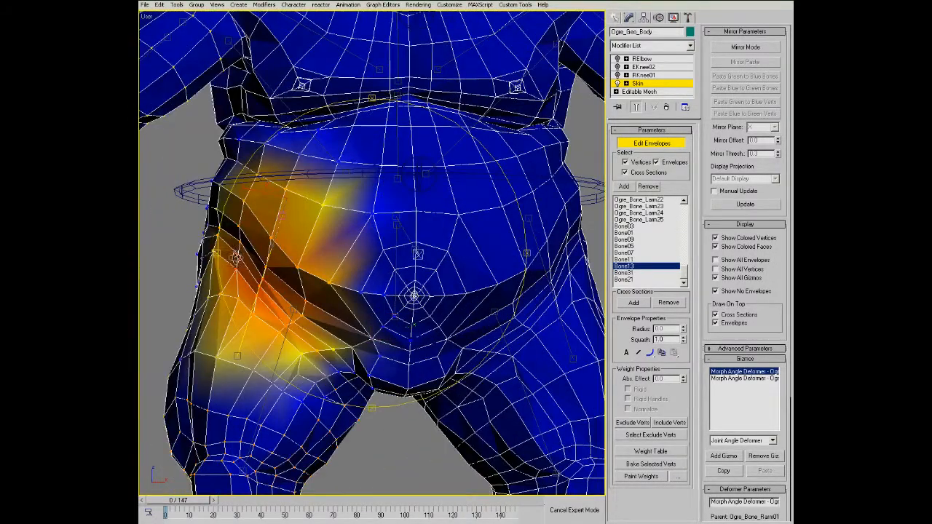
# - Leave envelope editing, select Bone22 at the end of the belly bone, and switch the viewport to wireframe
pyautogui.keyDown('alt'); pyautogui.moveTo(334, 261); pyautogui.dragTo(362, 260, button='middle'); pyautogui.keyUp('alt')
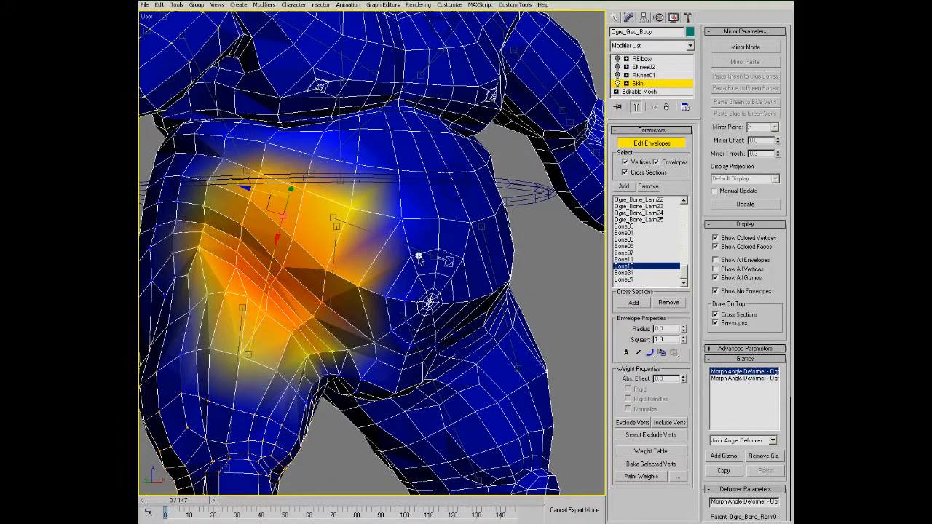
pyautogui.keyDown('alt'); pyautogui.moveTo(419, 257); pyautogui.dragTo(417, 260, button='middle'); pyautogui.keyUp('alt')
pyautogui.hotkey('ctrl', 'b')
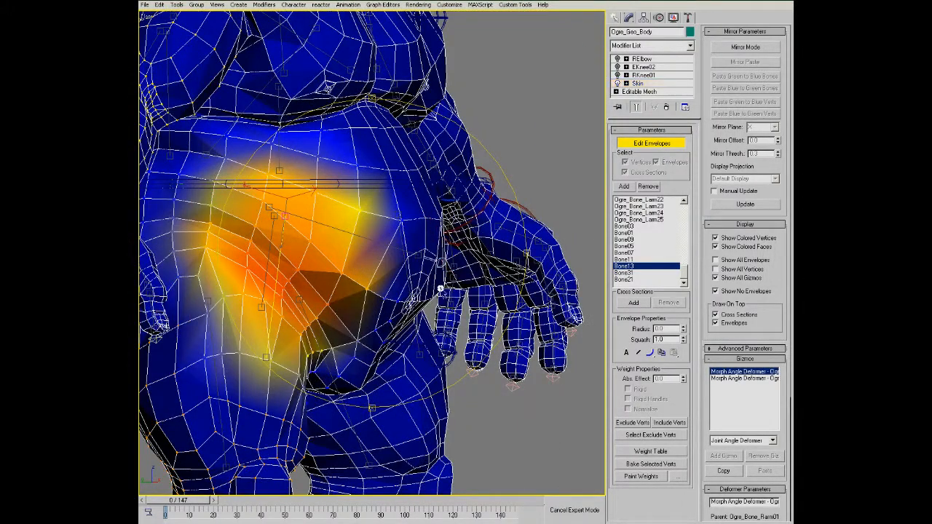
pyautogui.keyDown('alt'); pyautogui.moveTo(443, 265); pyautogui.dragTo(460, 268, button='middle'); pyautogui.keyUp('alt')
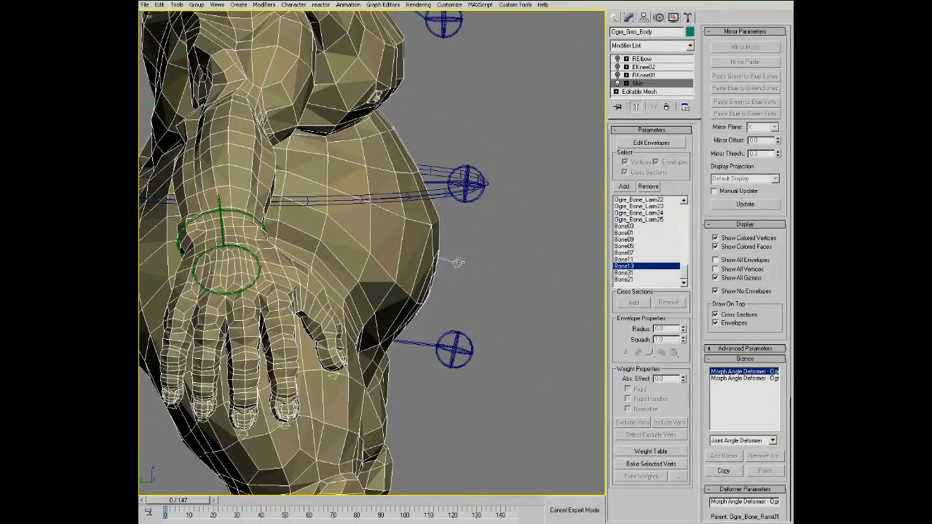
pyautogui.click(458, 264)
pyautogui.press('F3')
pyautogui.keyDown('alt'); pyautogui.moveTo(493, 301); pyautogui.dragTo(397, 239, button='middle'); pyautogui.keyUp('alt')
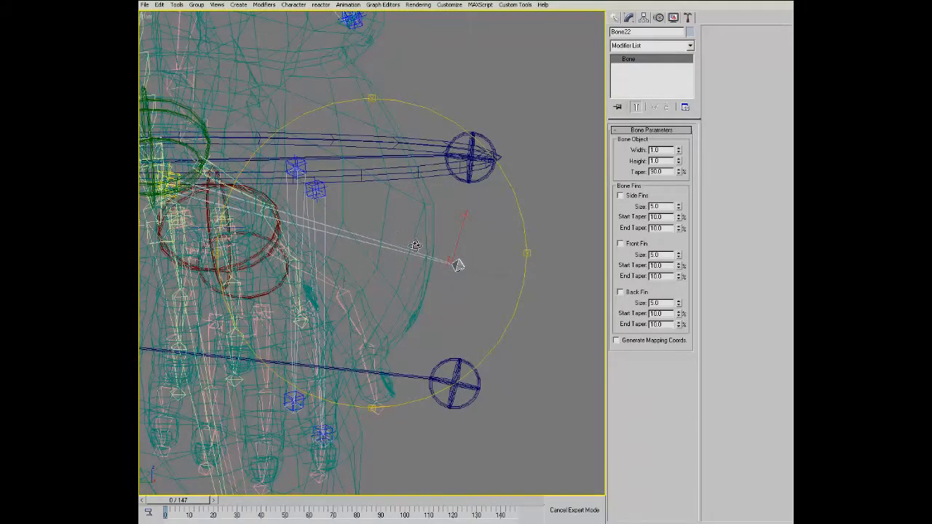
pyautogui.keyDown('alt'); pyautogui.moveTo(427, 264); pyautogui.dragTo(430, 266, button='middle'); pyautogui.keyUp('alt')
# - Create a point helper with cross and box display just in front of the belly bone's tip
pyautogui.keyDown('ctrl'); pyautogui.rightClick(533, 247); pyautogui.keyUp('ctrl')
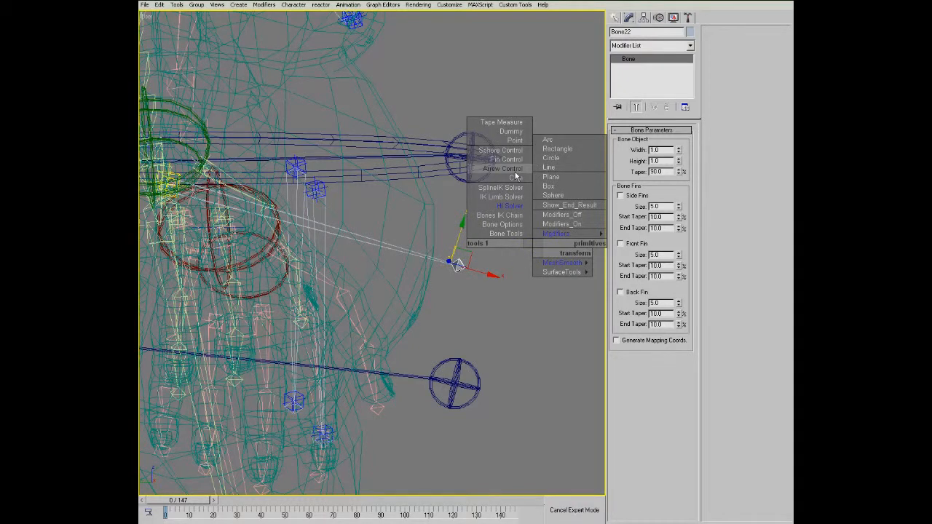
pyautogui.click(514, 140)
pyautogui.click(521, 238)
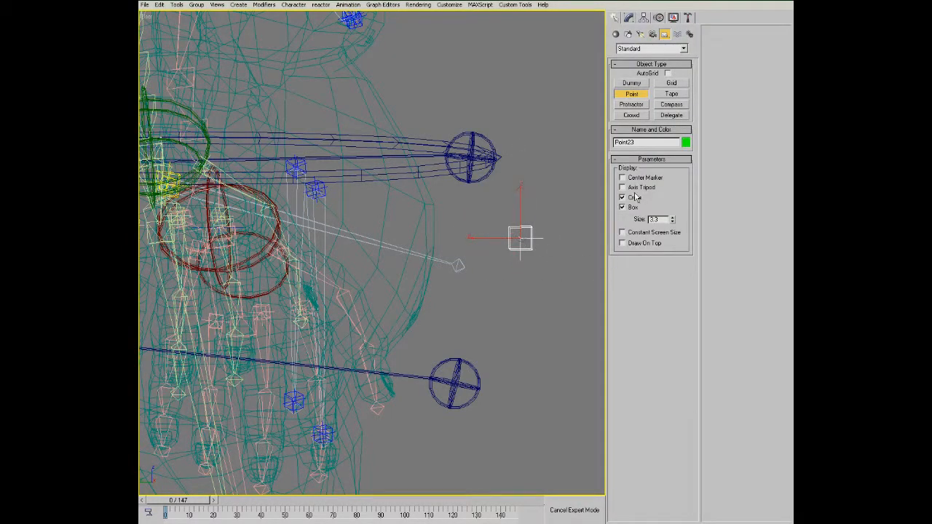
pyautogui.rightClick(485, 285)
pyautogui.rightClick(490, 278)
# - Align the new point helper to Bone22, matching pivot point to pivot point
pyautogui.click(507, 265)
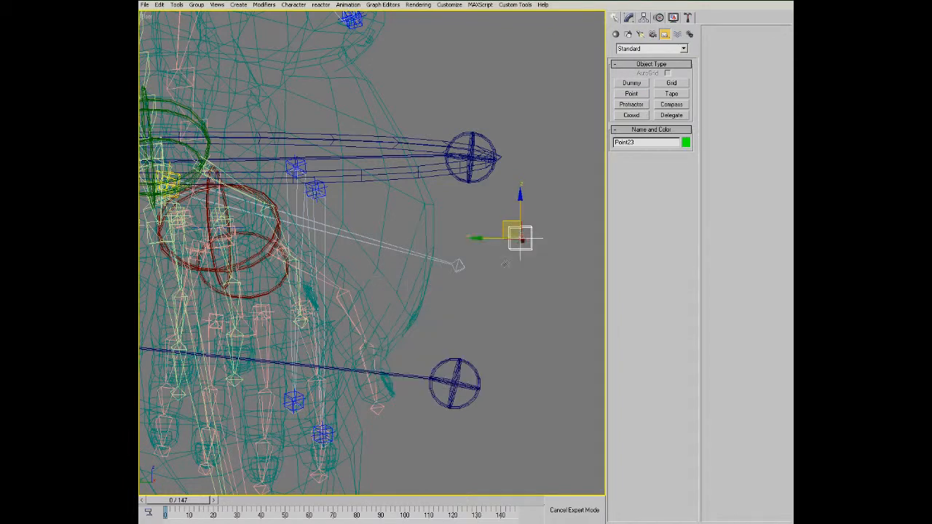
pyautogui.click(461, 266)
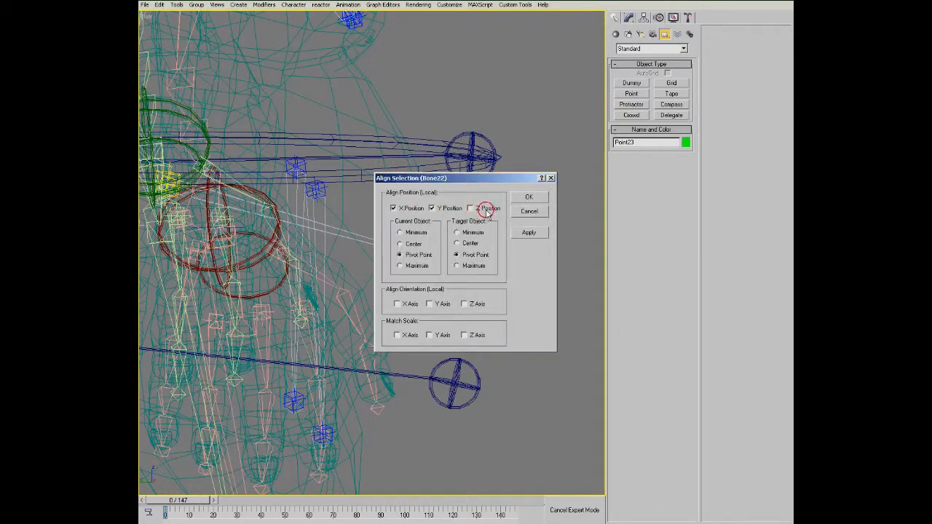
pyautogui.click(529, 197)
# - Link the belly point helper to the yellow point helper at the pelvis and scrub the animation to check it
pyautogui.scroll(-6, 444, 264)
pyautogui.keyDown('alt'); pyautogui.moveTo(442, 263); pyautogui.dragTo(412, 242, button='middle'); pyautogui.keyUp('alt')
pyautogui.scroll(4, 419, 234)
pyautogui.keyDown('alt'); pyautogui.moveTo(412, 201); pyautogui.dragTo(381, 241, button='middle'); pyautogui.keyUp('alt')
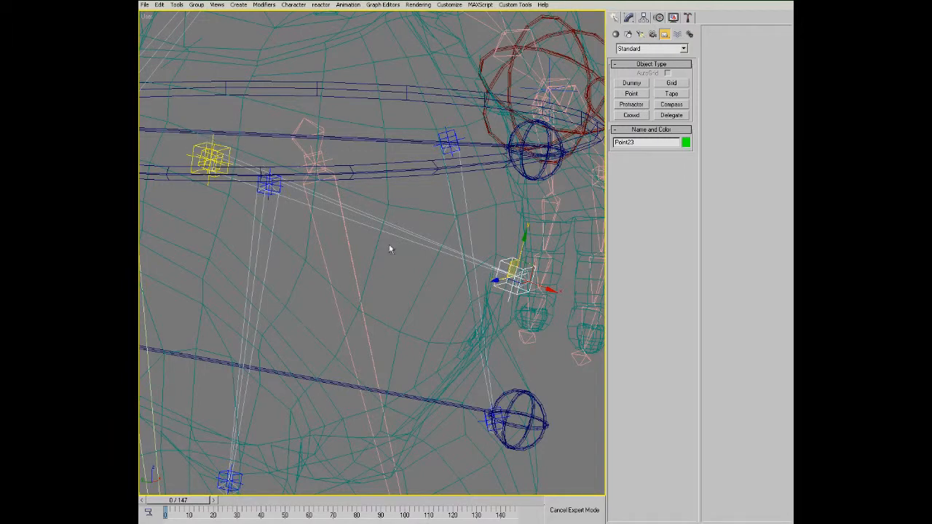
pyautogui.rightClick(418, 284)
pyautogui.click(458, 212)
pyautogui.moveTo(513, 275); pyautogui.dragTo(200, 142)
pyautogui.keyDown('alt'); pyautogui.moveTo(363, 256); pyautogui.dragTo(381, 243, button='middle'); pyautogui.keyUp('alt')
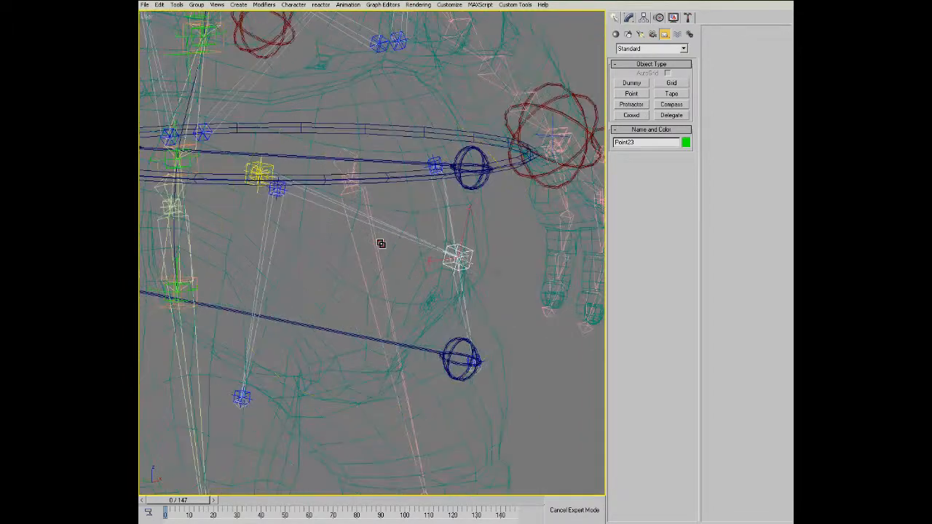
pyautogui.scroll(-3, 382, 311)
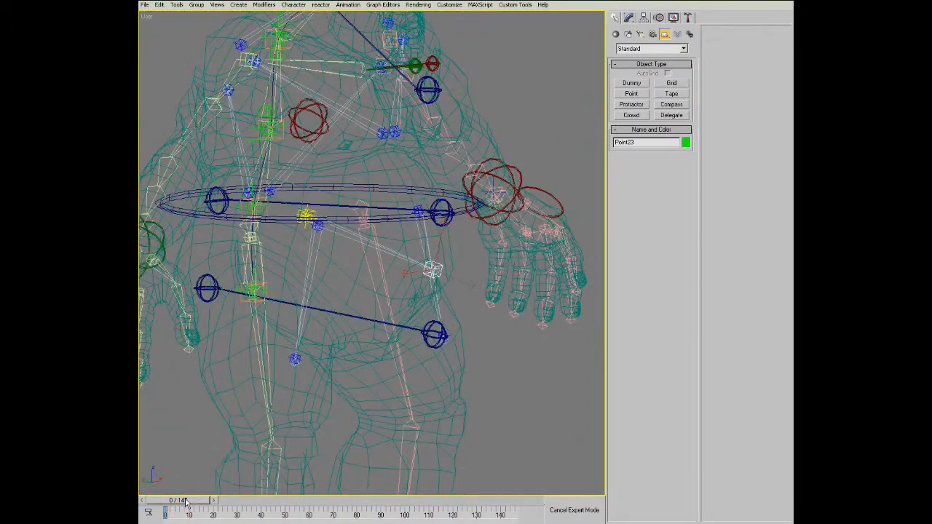
pyautogui.moveTo(187, 500); pyautogui.dragTo(167, 493)
# - Assign a Spring position controller to the belly point helper Point23 at frame 0
pyautogui.keyDown('ctrl'); pyautogui.keyDown('alt'); pyautogui.moveTo(417, 246); pyautogui.dragTo(407, 194, button='middle'); pyautogui.keyUp('alt'); pyautogui.keyUp('ctrl')
pyautogui.rightClick(476, 269)
pyautogui.click(493, 285)
pyautogui.scroll(-1, 495, 281)
pyautogui.scroll(3, 495, 280)
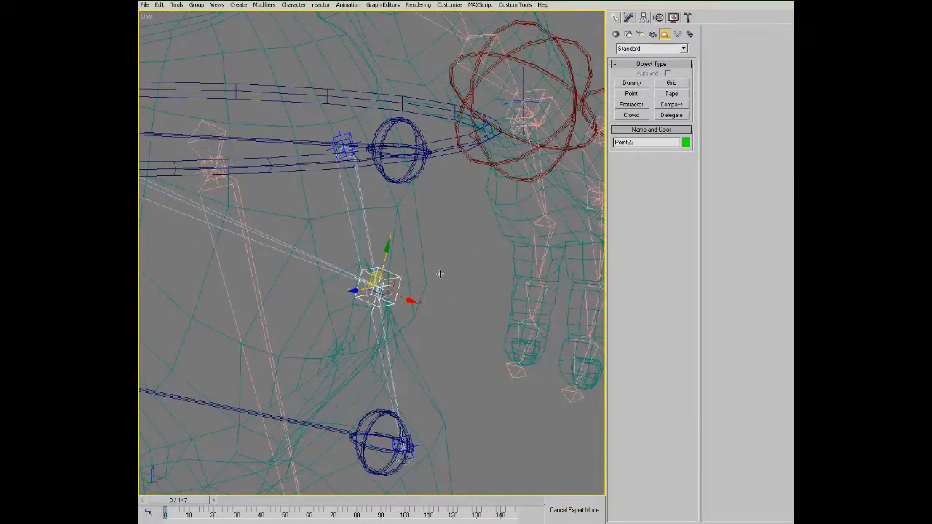
pyautogui.moveTo(441, 268); pyautogui.dragTo(487, 277, button='middle')
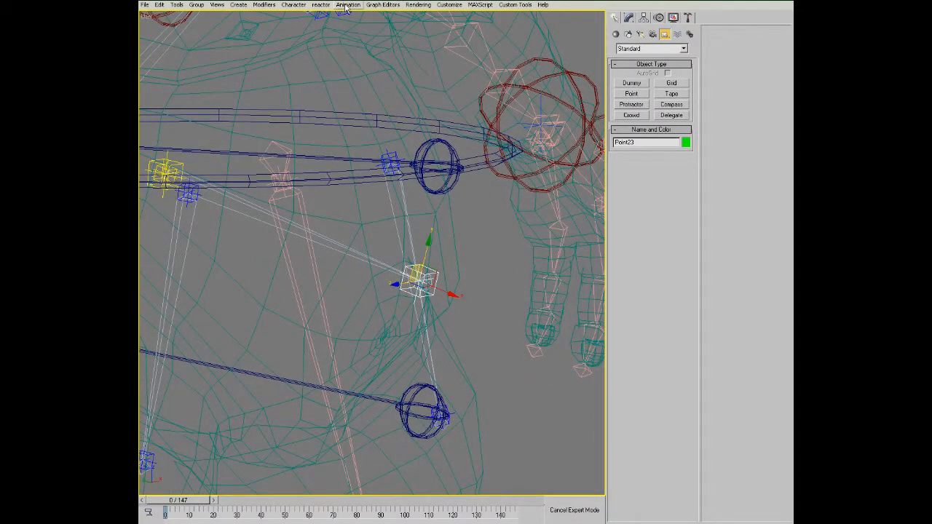
pyautogui.click(348, 6)
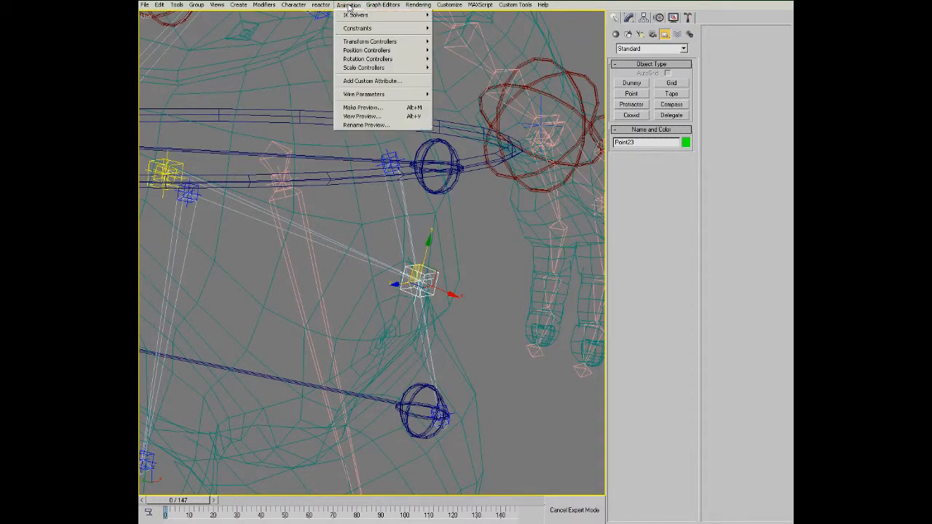
pyautogui.moveTo(377, 52)
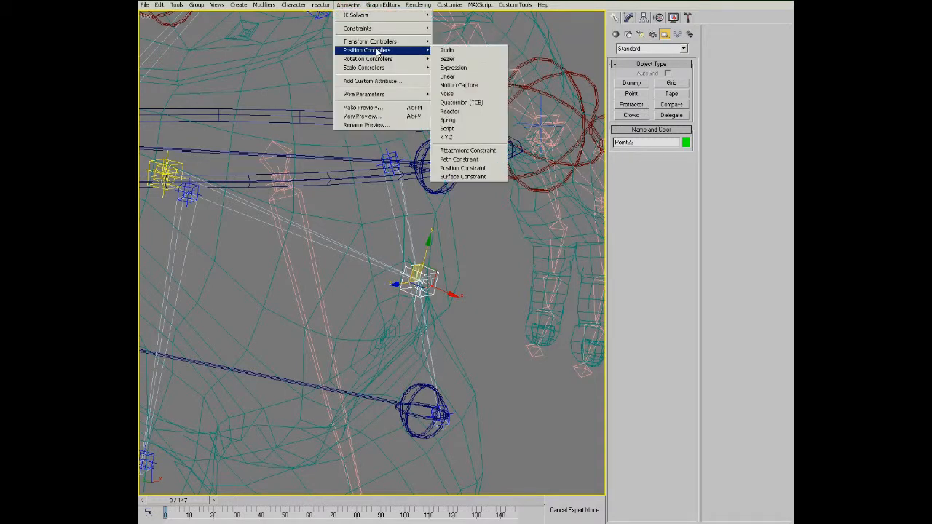
pyautogui.click(478, 121)
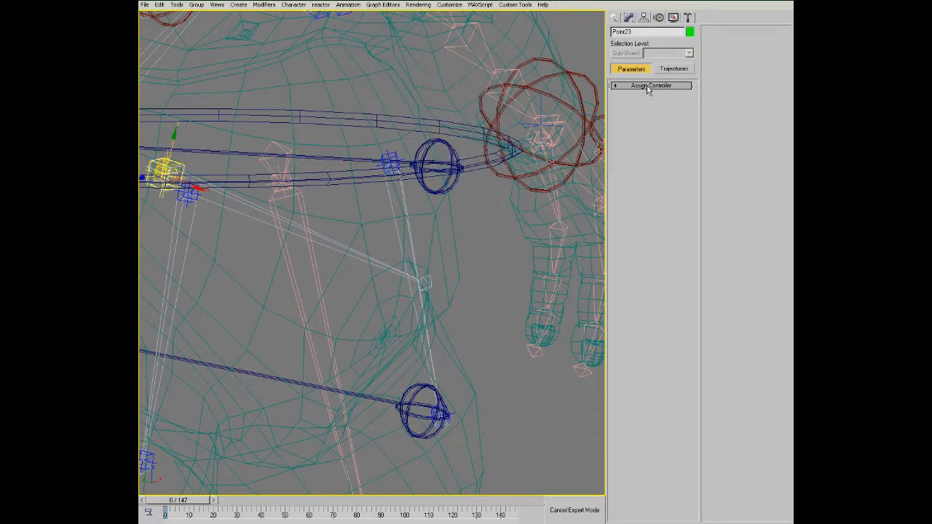
# - Expand Point23's position controller list and select its Spring controller to examine the tracks underneath
pyautogui.moveTo(452, 257); pyautogui.dragTo(598, 192, button='middle')
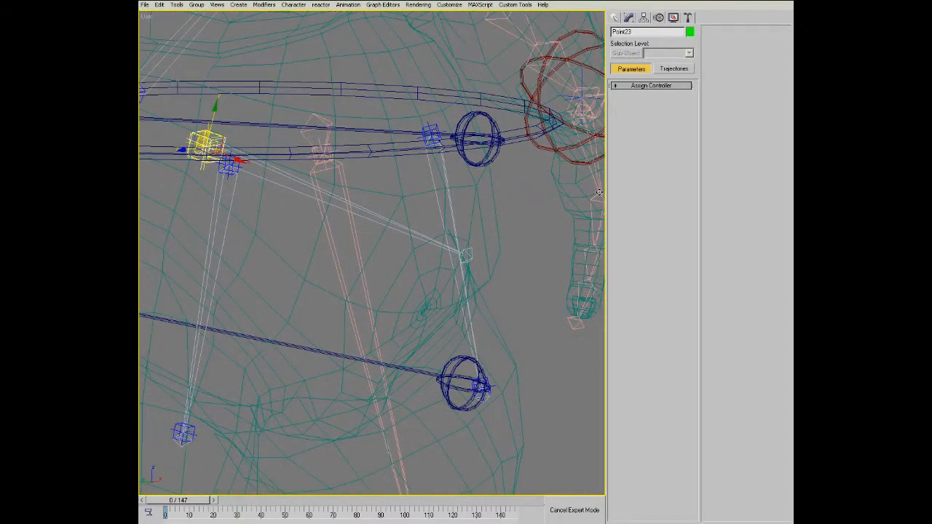
pyautogui.click(655, 86)
pyautogui.click(626, 118)
pyautogui.click(659, 134)
pyautogui.click(635, 133)
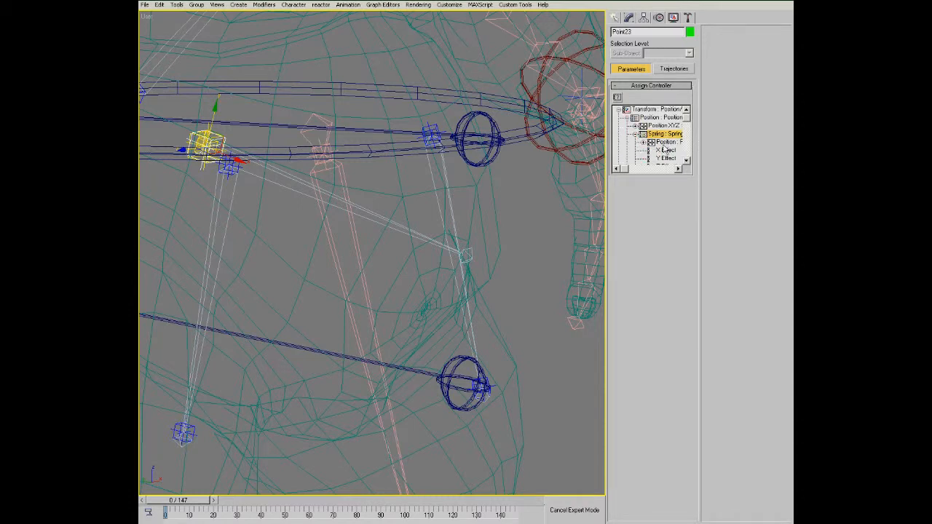
# - Align Point23 back onto Bone22 at the belly bone's tip, matching position and orientation
pyautogui.keyDown('alt'); pyautogui.moveTo(293, 149); pyautogui.dragTo(313, 153, button='middle'); pyautogui.keyUp('alt')
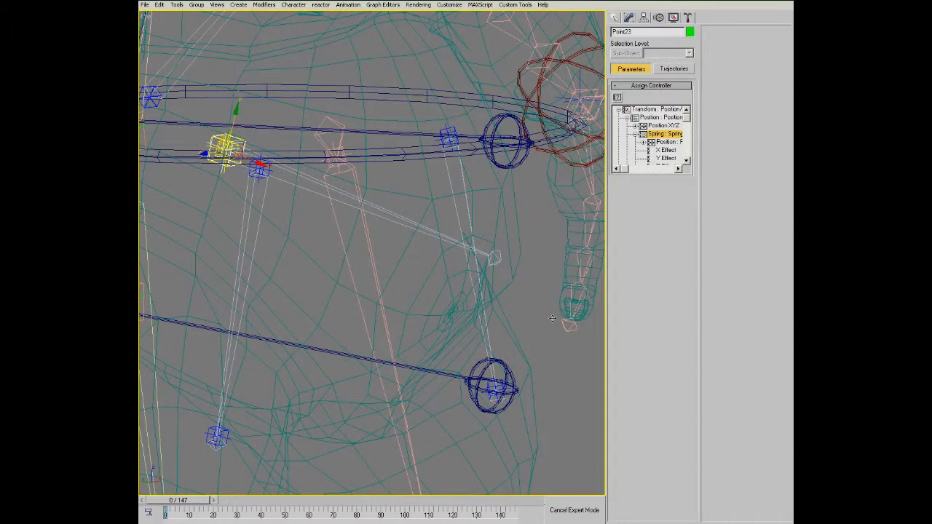
pyautogui.keyDown('alt'); pyautogui.moveTo(507, 278); pyautogui.dragTo(503, 256, button='middle'); pyautogui.keyUp('alt')
pyautogui.hotkey('alt', 'a')
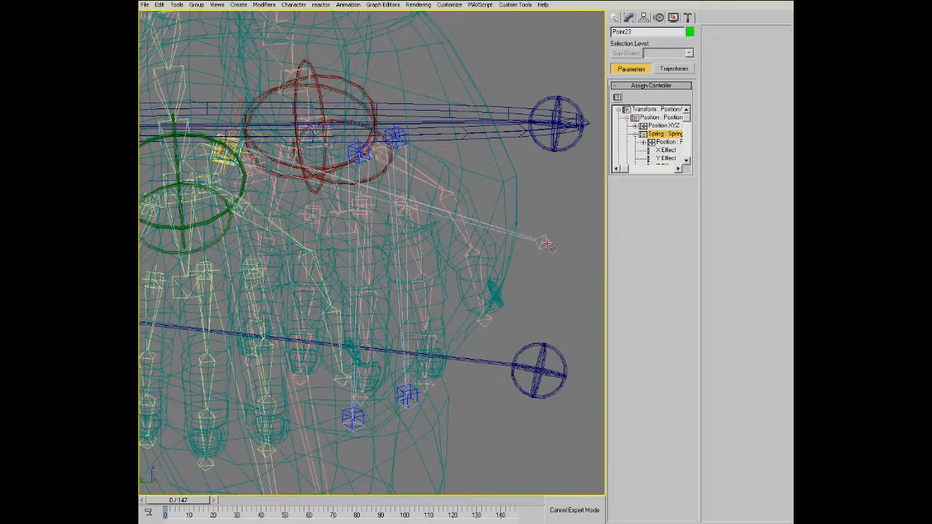
pyautogui.click(570, 251)
pyautogui.click(393, 208)
pyautogui.click(431, 209)
pyautogui.click(482, 213)
pyautogui.click(414, 305)
pyautogui.click(431, 304)
pyautogui.click(470, 304)
pyautogui.click(530, 200)
pyautogui.moveTo(564, 199); pyautogui.dragTo(431, 235, button='middle')
pyautogui.keyDown('alt'); pyautogui.moveTo(496, 237); pyautogui.dragTo(565, 179, button='middle'); pyautogui.keyUp('alt')
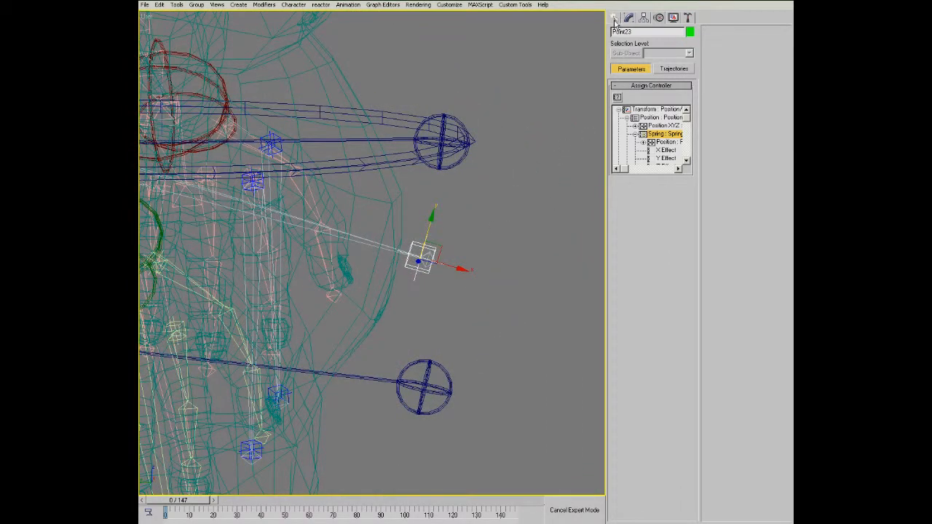
pyautogui.click(613, 18)
pyautogui.rightClick(482, 223)
pyautogui.click(492, 238)
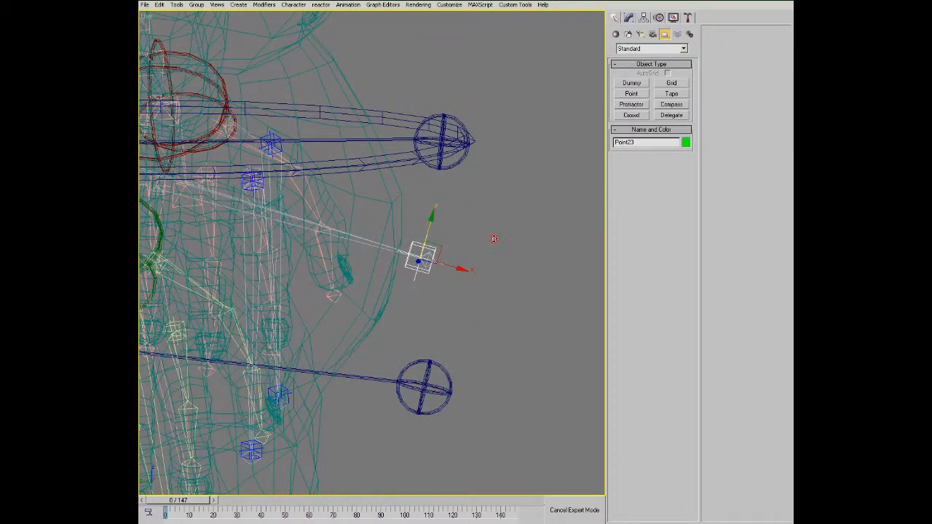
pyautogui.click(477, 242)
pyautogui.click(416, 248)
# - Show Point23's motion parameters and expand every section to examine the spring dynamics, forces and calculation settings
pyautogui.click(661, 20)
pyautogui.moveTo(518, 274); pyautogui.dragTo(531, 230, button='middle')
pyautogui.keyDown('alt'); pyautogui.moveTo(415, 221); pyautogui.dragTo(481, 261, button='middle'); pyautogui.keyUp('alt')
pyautogui.keyDown('ctrl'); pyautogui.keyDown('alt'); pyautogui.moveTo(457, 219); pyautogui.dragTo(451, 267, button='middle'); pyautogui.keyUp('alt'); pyautogui.keyUp('ctrl')
pyautogui.keyDown('alt'); pyautogui.moveTo(452, 266); pyautogui.dragTo(492, 280, button='middle'); pyautogui.keyUp('alt')
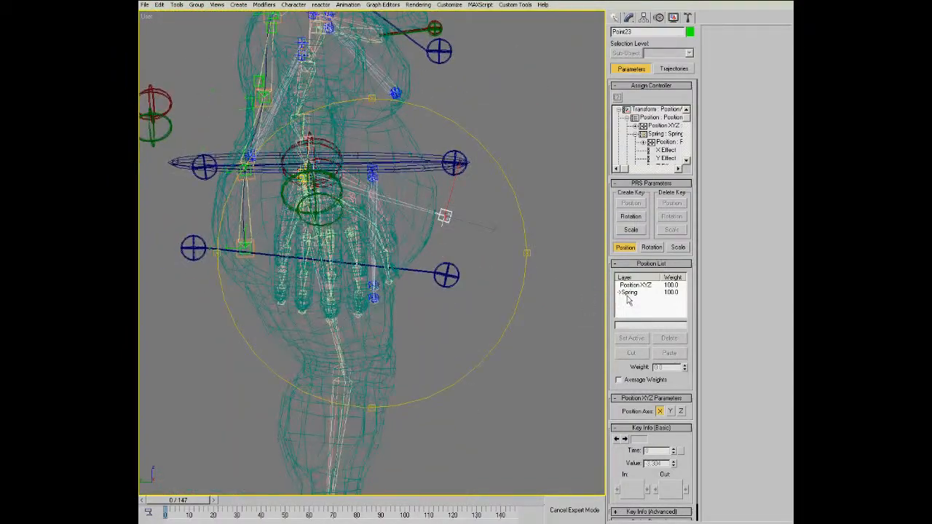
pyautogui.moveTo(611, 336); pyautogui.dragTo(622, 218)
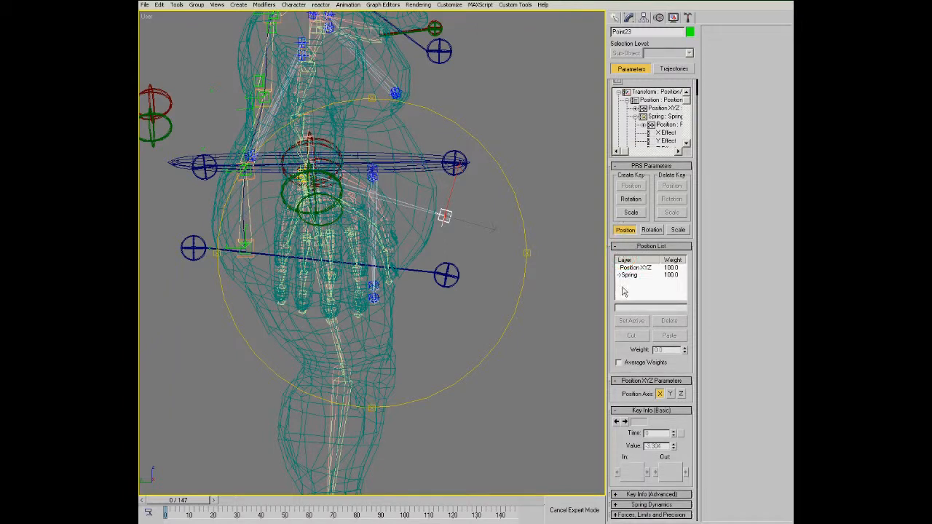
pyautogui.rightClick(615, 452)
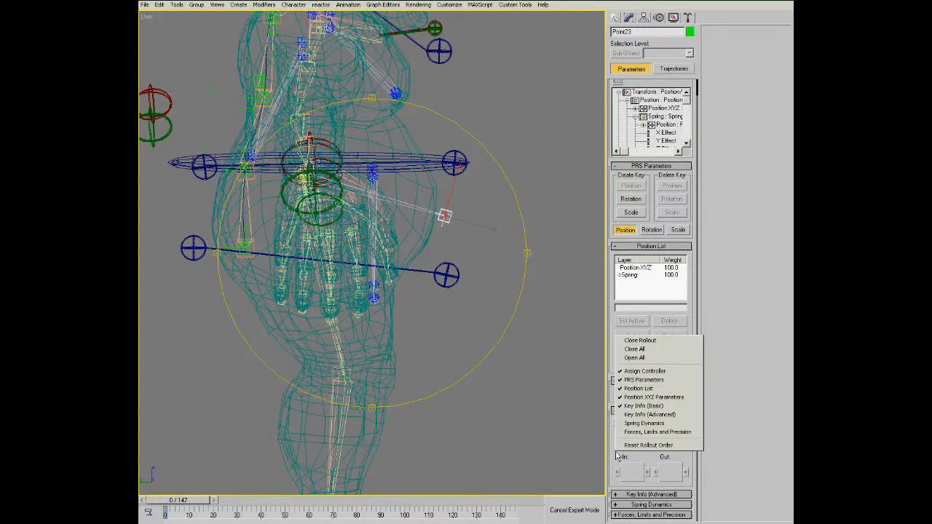
pyautogui.click(654, 359)
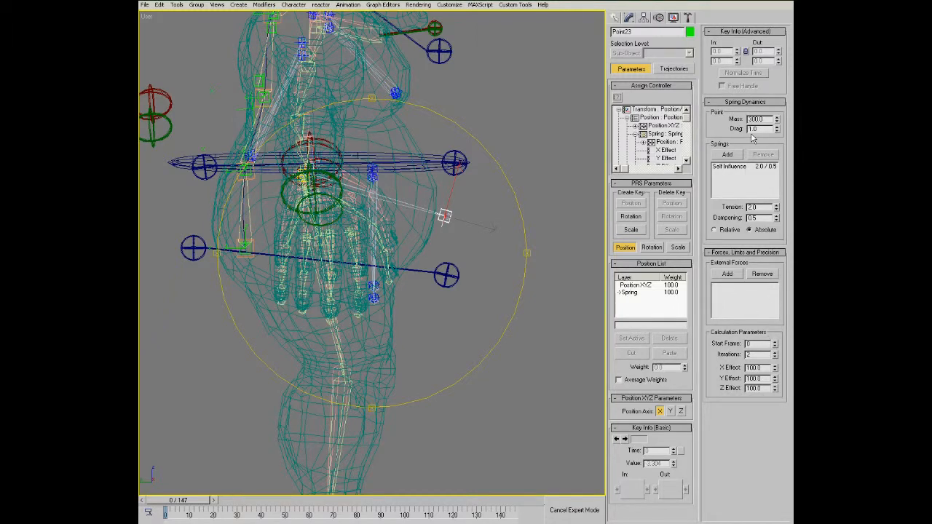
# - Play the start of the crouch animation and step back through its frames to examine the spring helper's movement
pyautogui.moveTo(352, 284); pyautogui.dragTo(380, 211, button='middle')
pyautogui.scroll(-3, 380, 210)
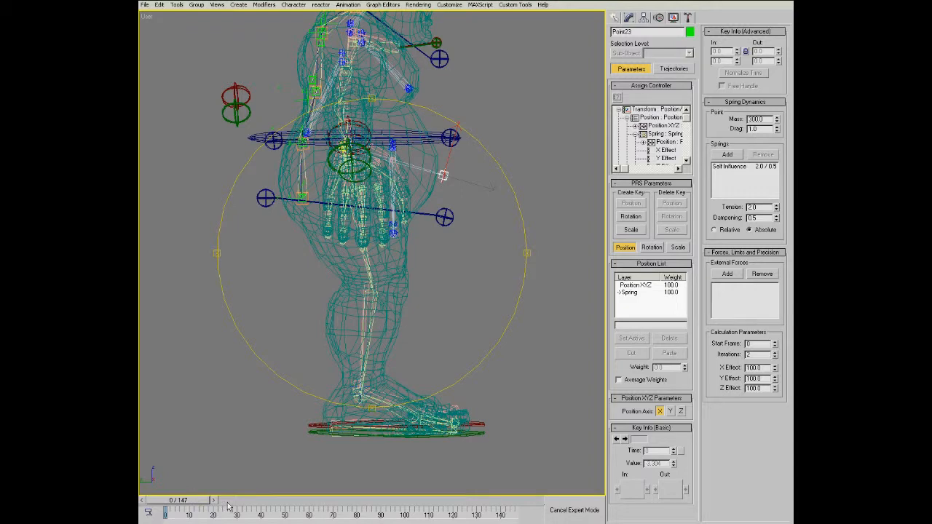
pyautogui.press('/')
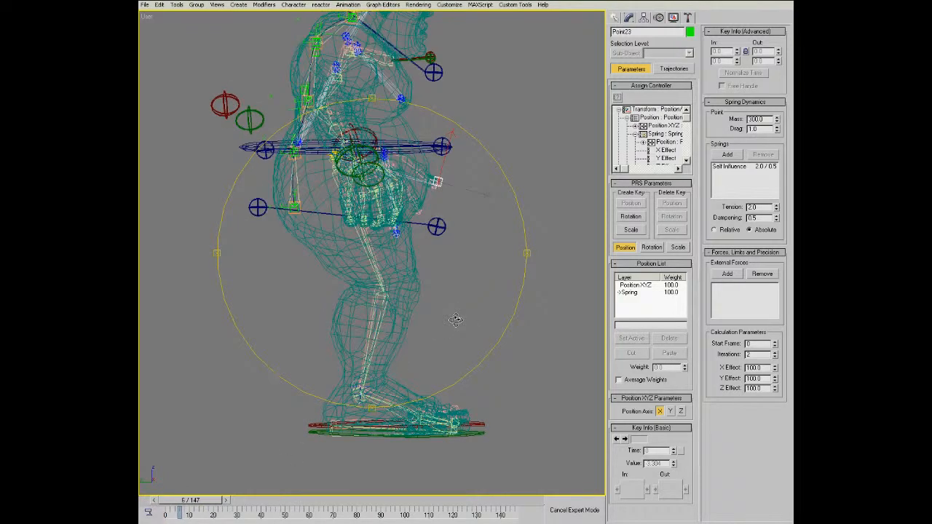
pyautogui.press(',')
pyautogui.press(',')
pyautogui.press(',')
pyautogui.press(',')
pyautogui.press(',')
# - Play the animation onward from frame 5 in a close-up and examine how Point23 springs around the belly
pyautogui.keyDown('ctrl'); pyautogui.keyDown('alt'); pyautogui.moveTo(438, 191); pyautogui.dragTo(420, 207, button='middle'); pyautogui.keyUp('alt'); pyautogui.keyUp('ctrl')
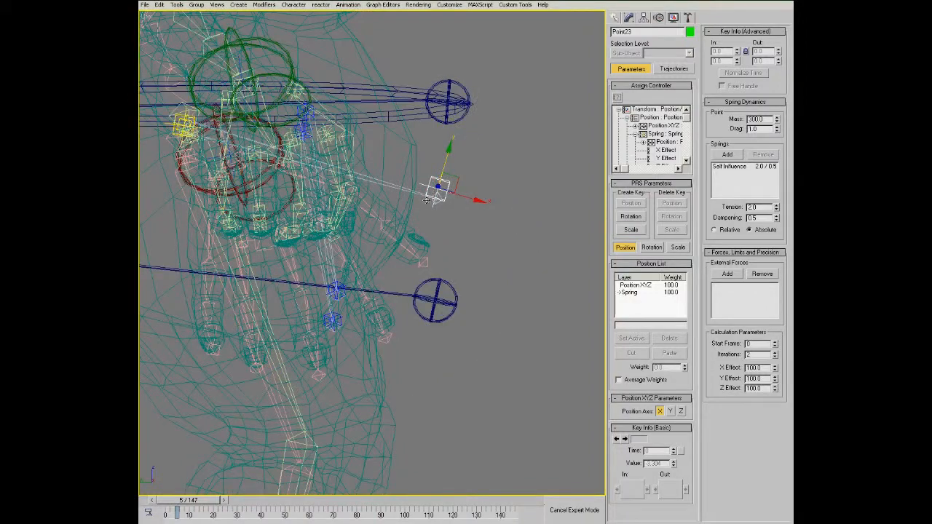
pyautogui.press('/')
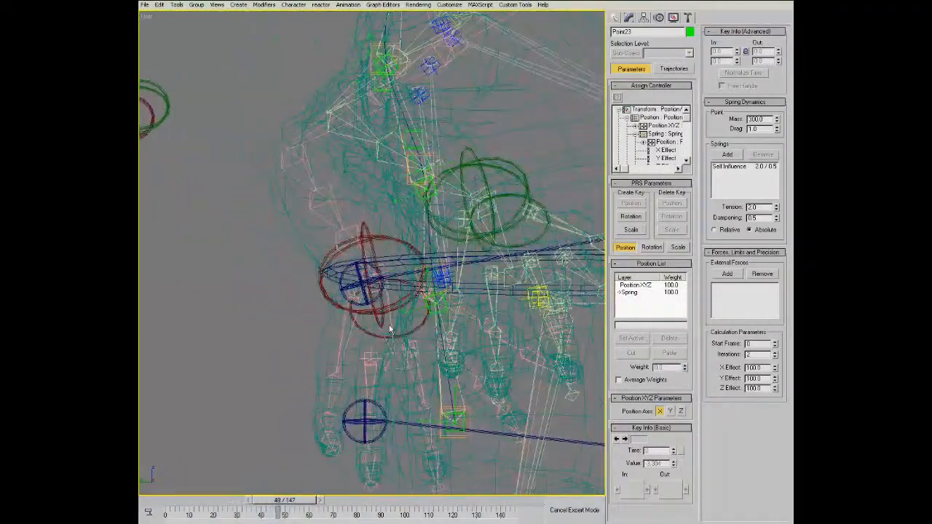
pyautogui.moveTo(593, 356); pyautogui.dragTo(388, 300, button='middle')
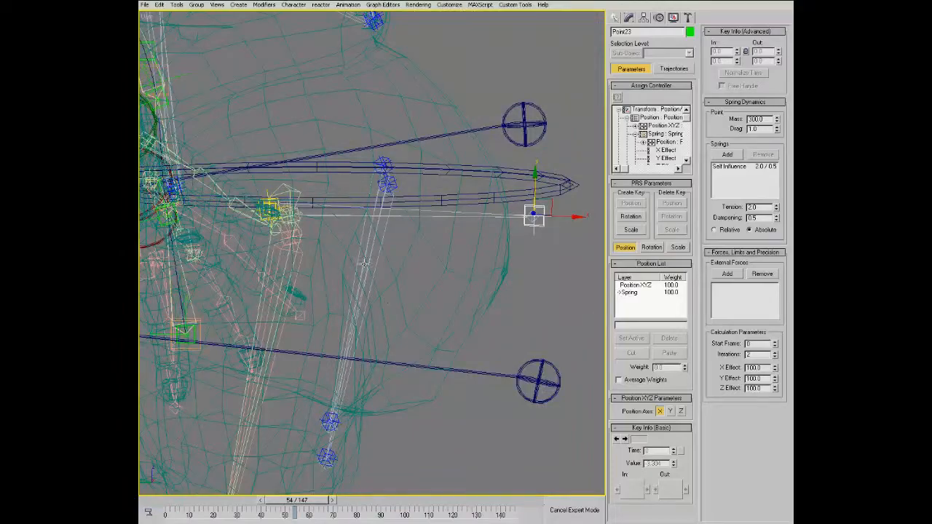